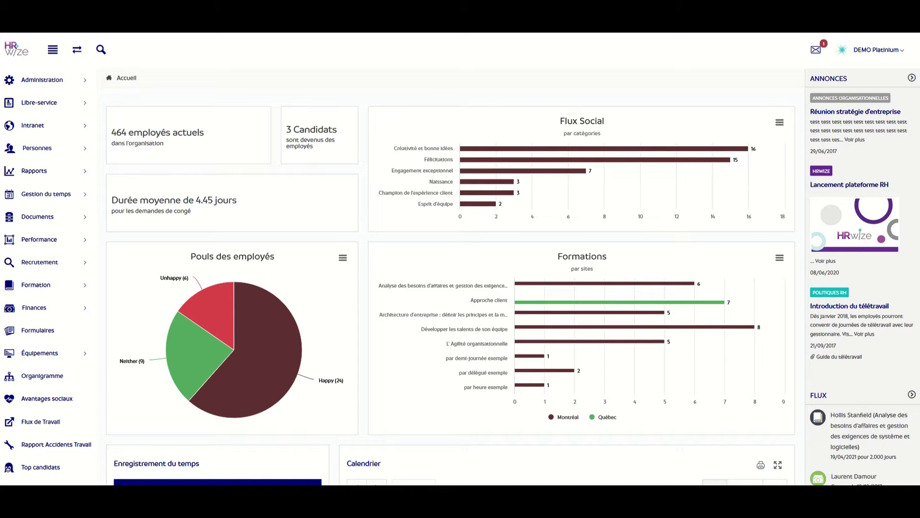
# In the report builder permissions, grant the Gestionnaire group access to the Employés dataset and submit the change
pyautogui.click(67, 86)
pyautogui.click(65, 107)
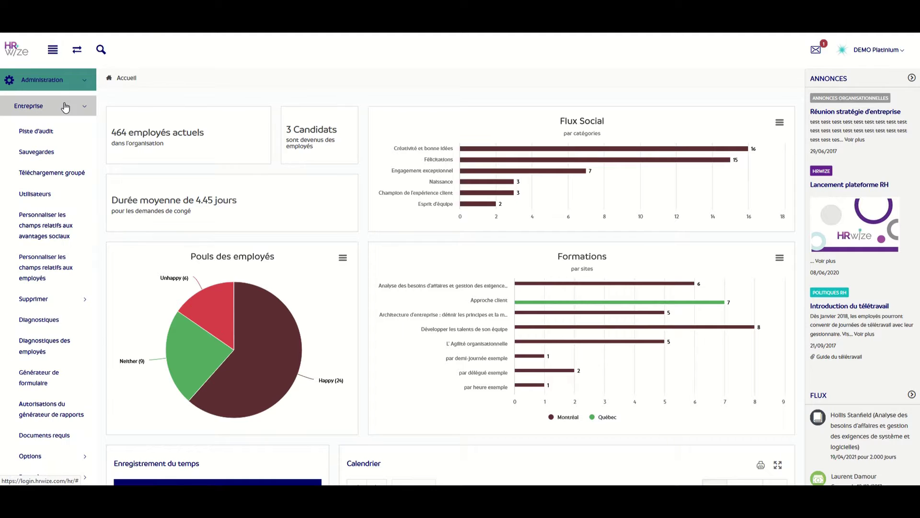
pyautogui.click(83, 407)
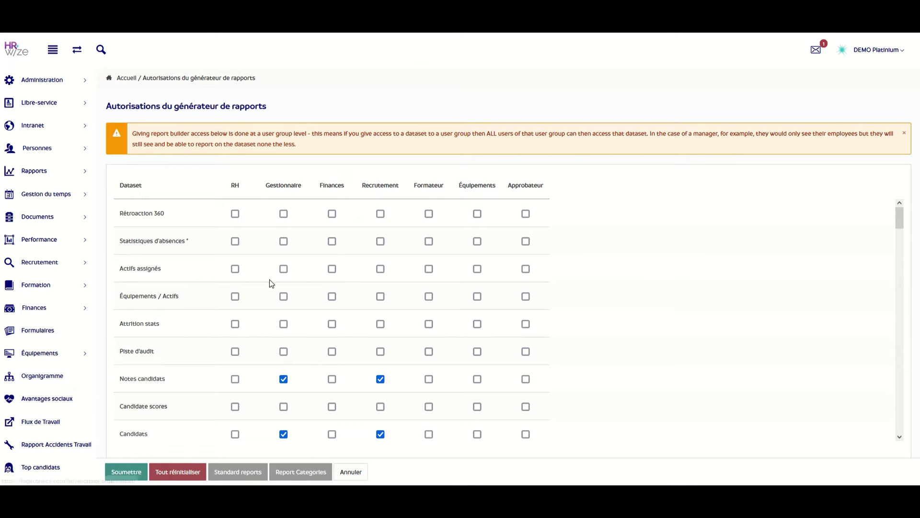
pyautogui.scroll(-9, 276, 277)
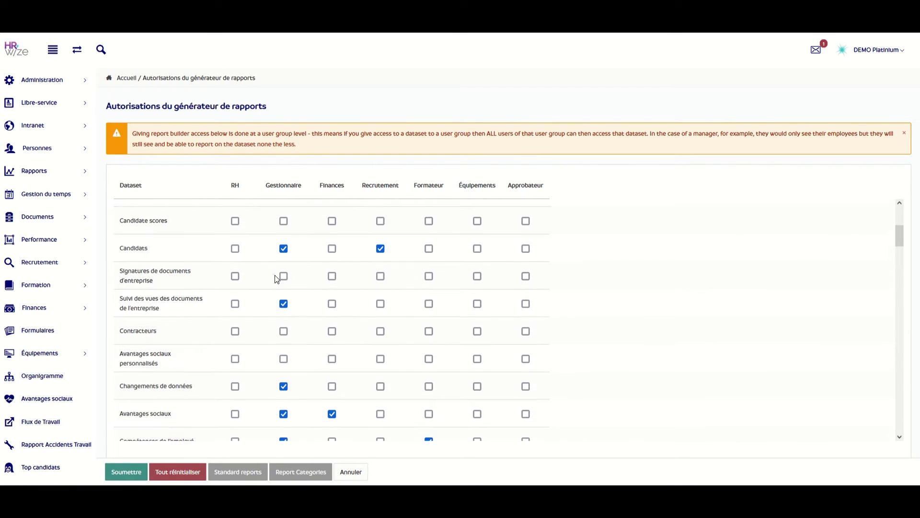
pyautogui.scroll(-7, 276, 278)
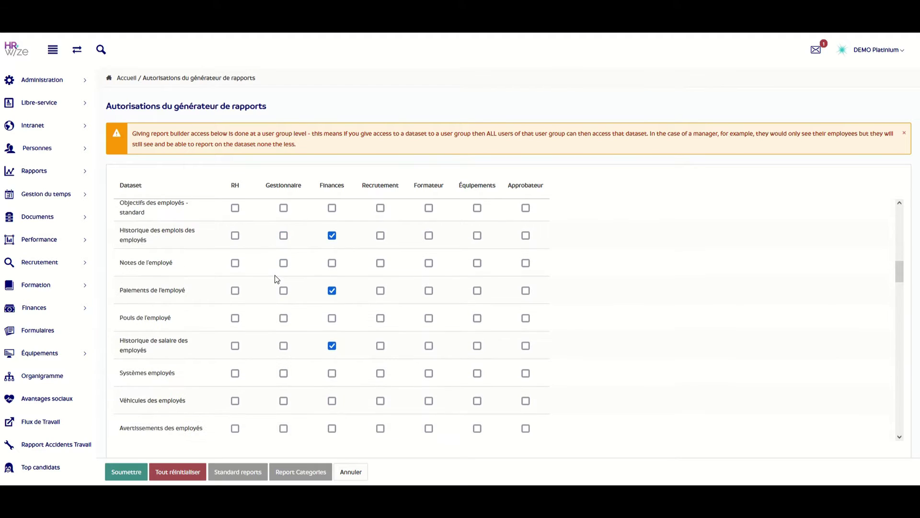
pyautogui.click(283, 271)
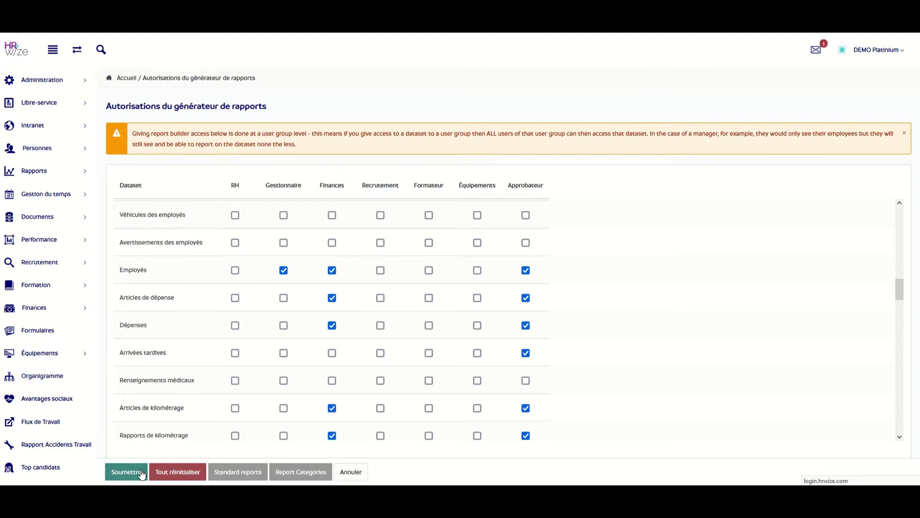
pyautogui.click(126, 471)
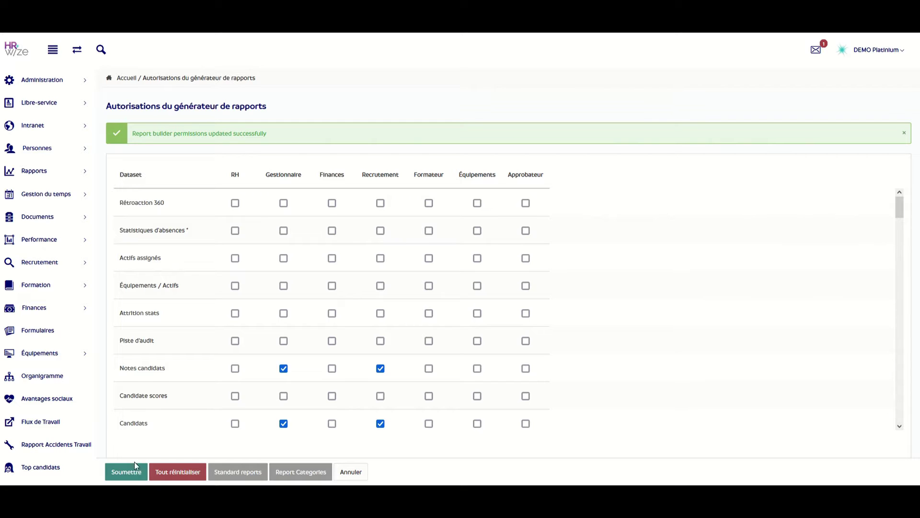
# Go to the report generator's list of your own reports and start a new report of type Tableau
pyautogui.click(55, 171)
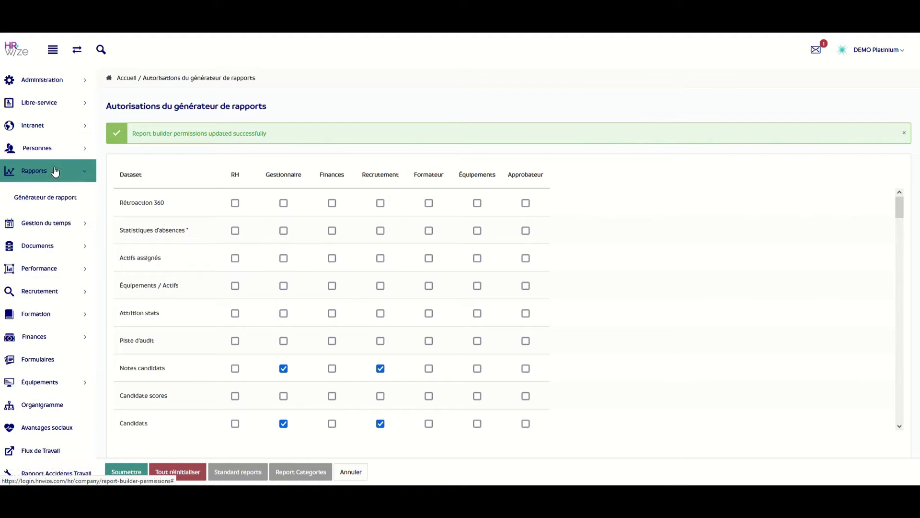
pyautogui.click(71, 202)
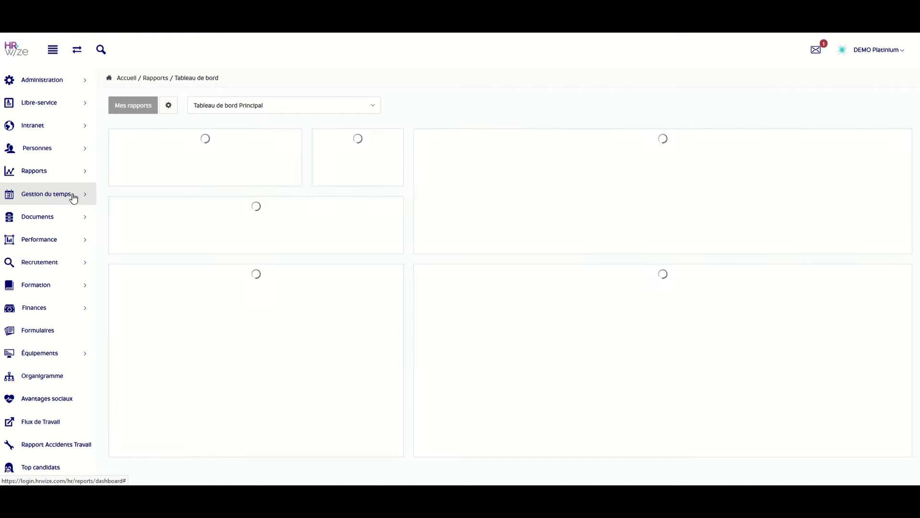
pyautogui.click(143, 107)
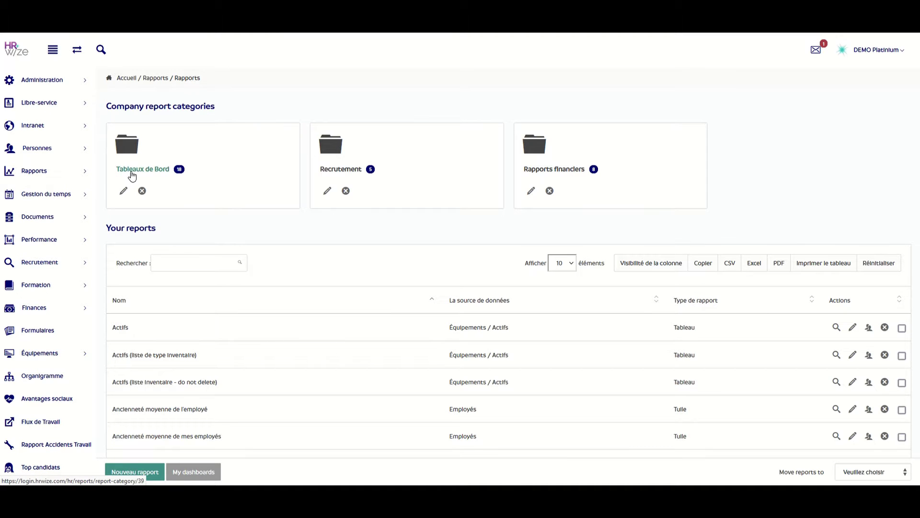
pyautogui.scroll(-3, 165, 168)
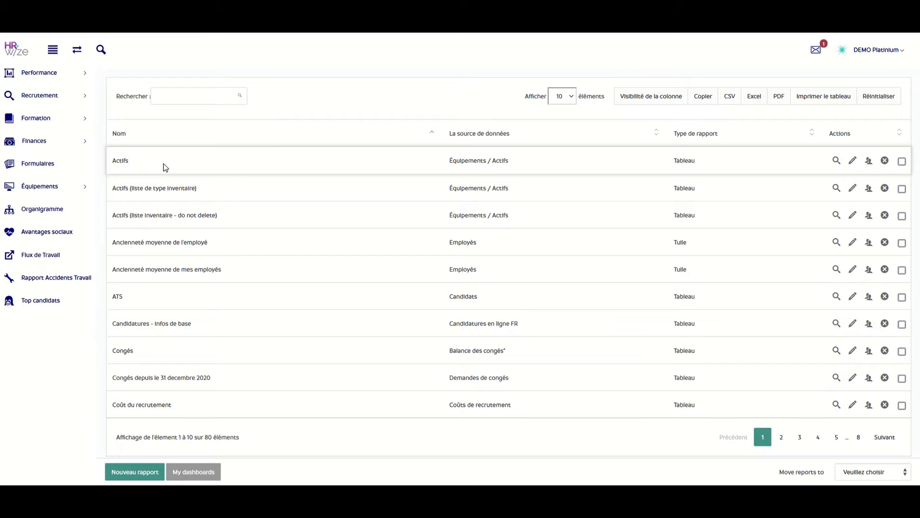
pyautogui.click(144, 470)
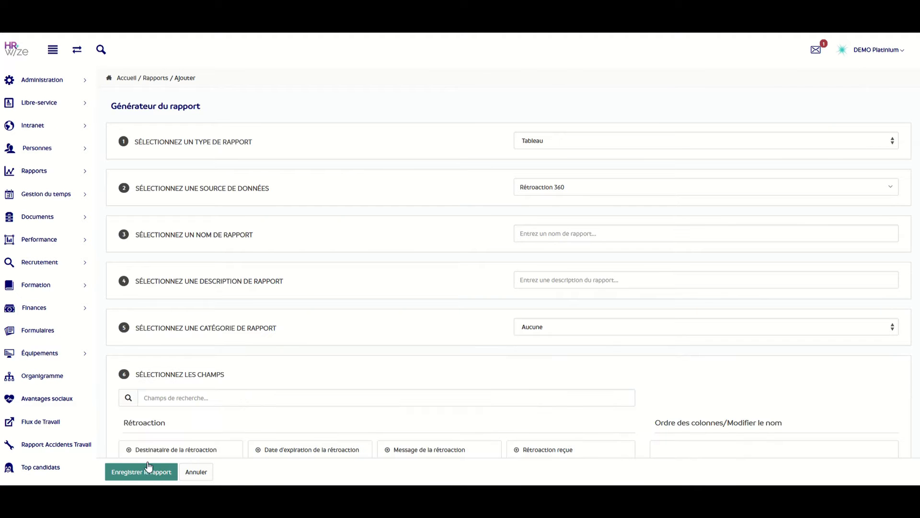
pyautogui.click(555, 141)
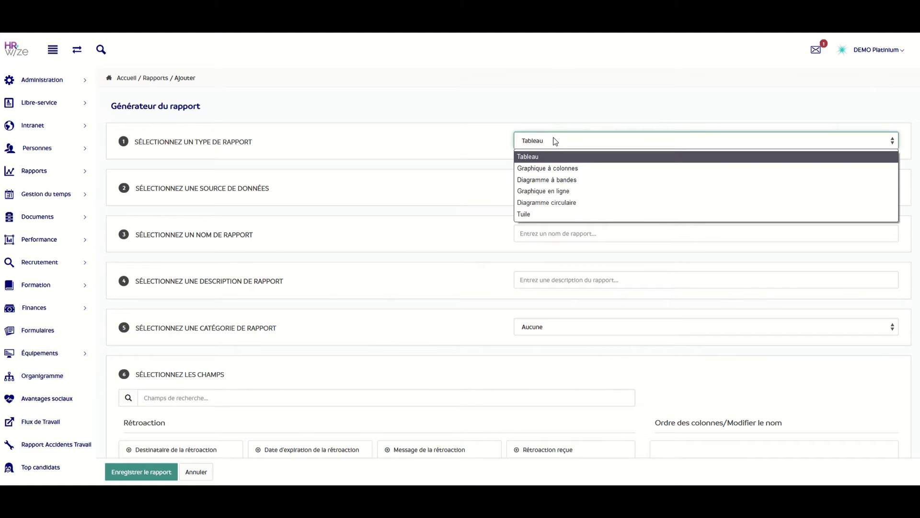
pyautogui.click(555, 141)
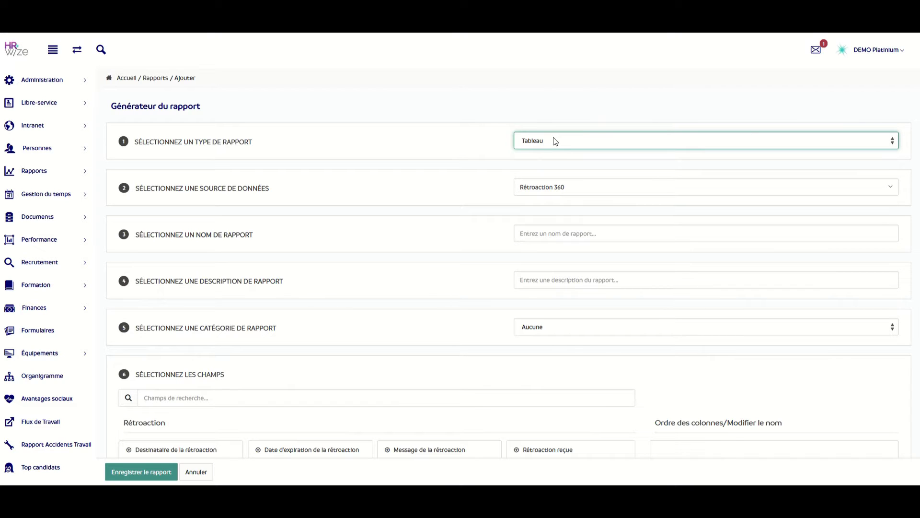
# Set the data source to Employés and name the report "Sites des nouveaux embauches depuis 1 jan 2021"
pyautogui.click(544, 195)
pyautogui.write('employ/')
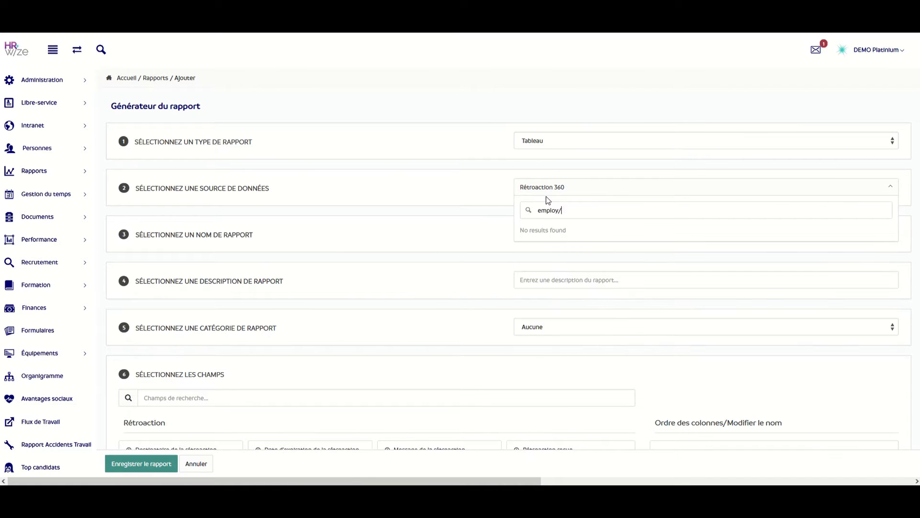
pyautogui.press('BackSpace')
pyautogui.scroll(-5, 602, 265)
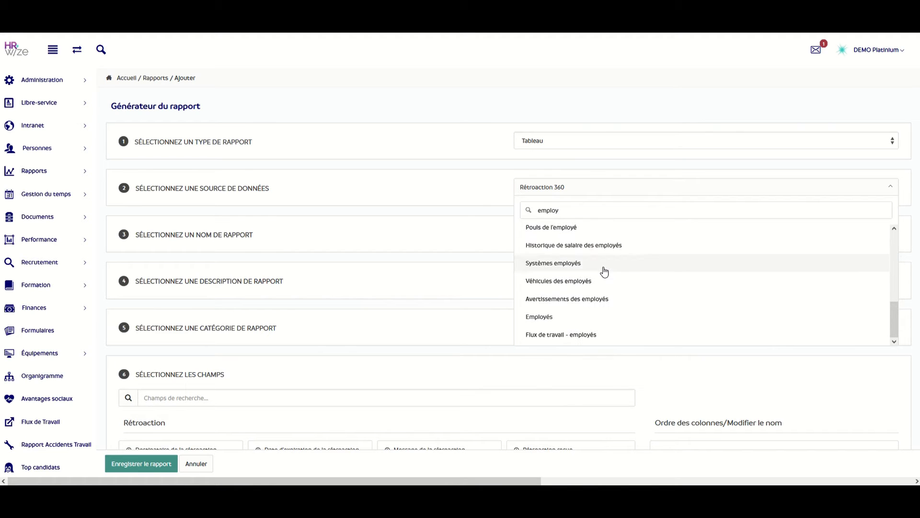
pyautogui.click(601, 316)
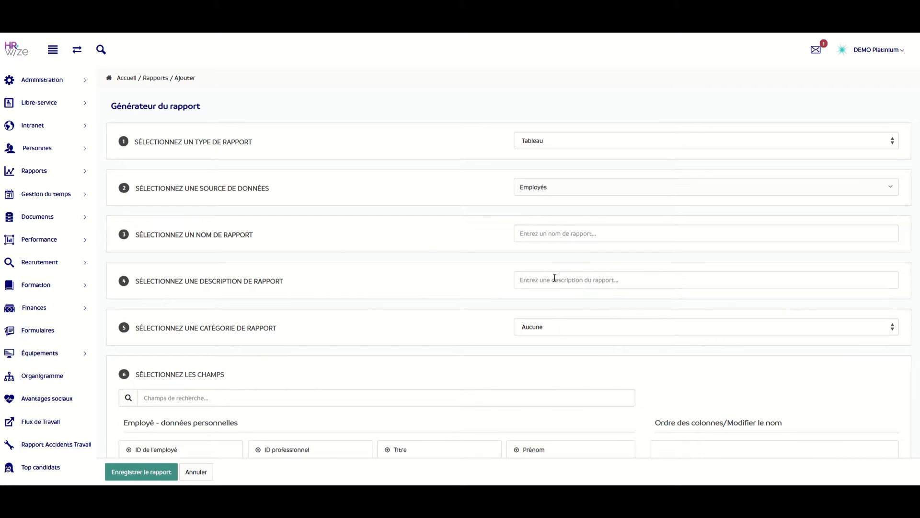
pyautogui.click(576, 232)
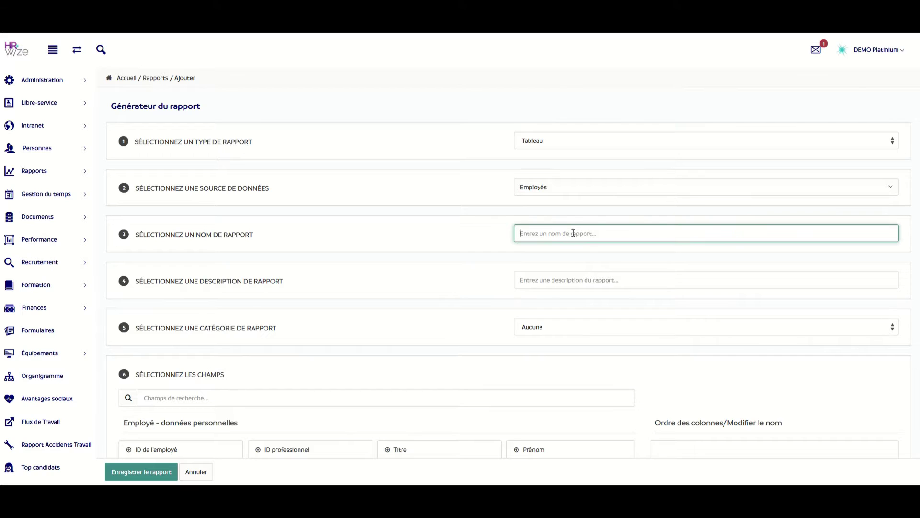
pyautogui.write('Sites des nouveaux embauches depuis 1 jan 2021')
# Add the fields ID professionnel, Prénom, Nom and Courriel travail to the report columns
pyautogui.scroll(-6, 573, 232)
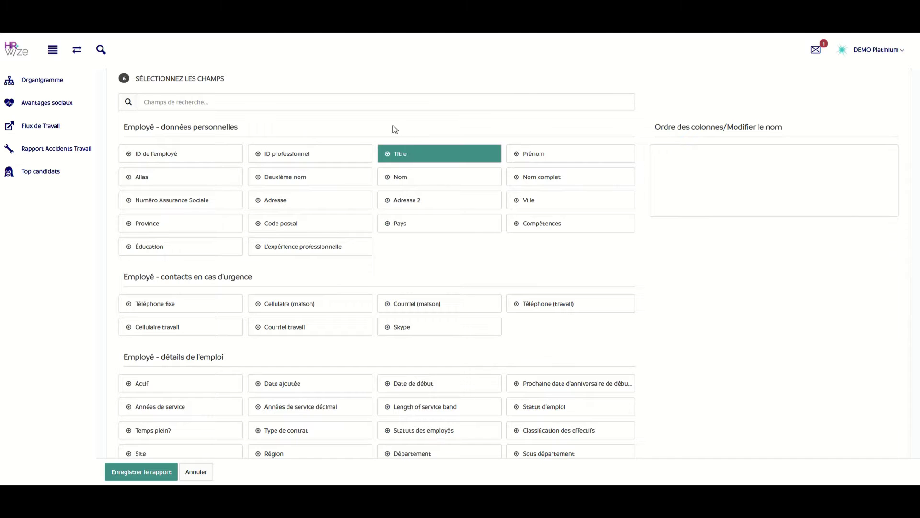
pyautogui.click(312, 155)
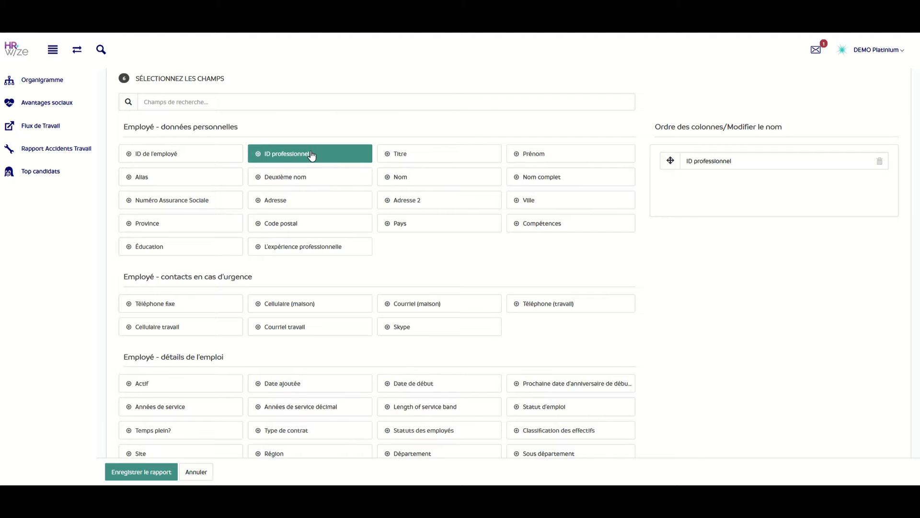
pyautogui.click(575, 158)
pyautogui.click(431, 177)
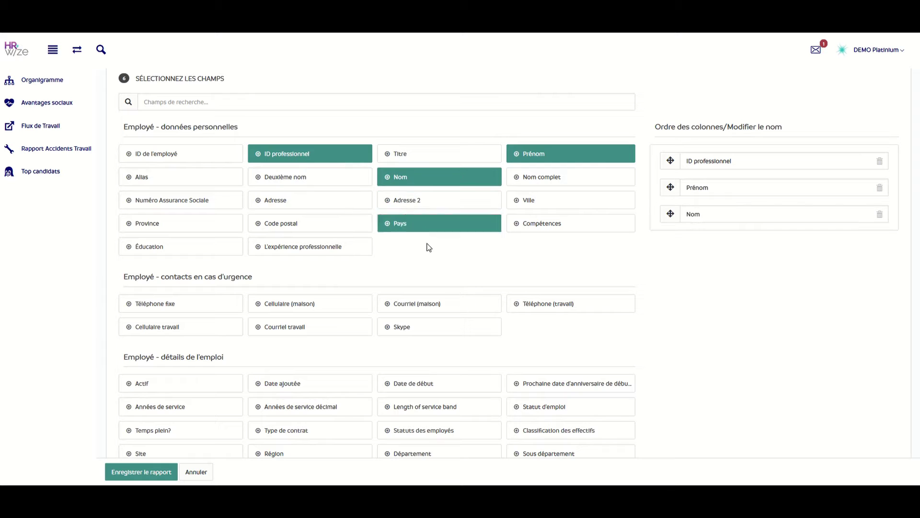
pyautogui.click(285, 326)
# Find the Date de début and Statut d'emploi fields and add them to the report columns
pyautogui.click(304, 102)
pyautogui.write('date de')
pyautogui.click(237, 156)
pyautogui.tripleClick(252, 100)
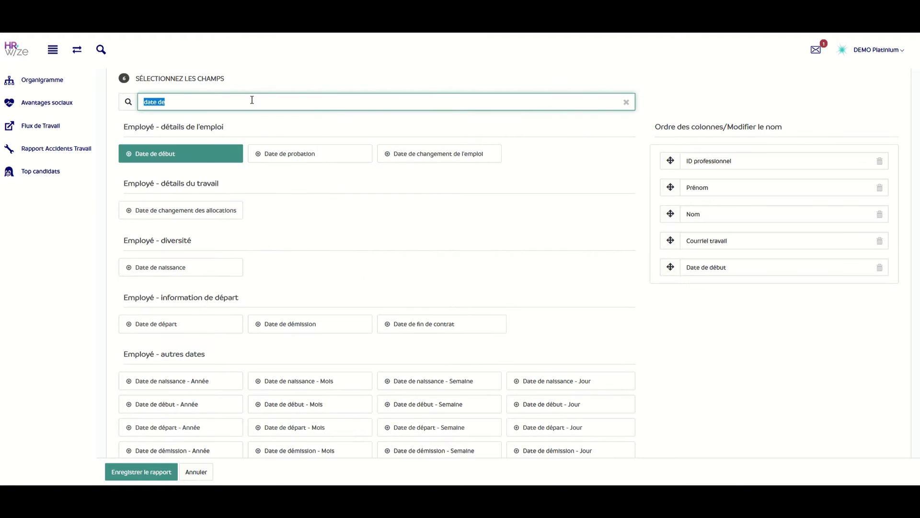
pyautogui.write('stat')
pyautogui.click(234, 155)
# Find the Site, Département and Titre de l'emploi fields and add them to the report columns
pyautogui.tripleClick(246, 99)
pyautogui.write('site')
pyautogui.click(230, 154)
pyautogui.tripleClick(232, 100)
pyautogui.write('d')
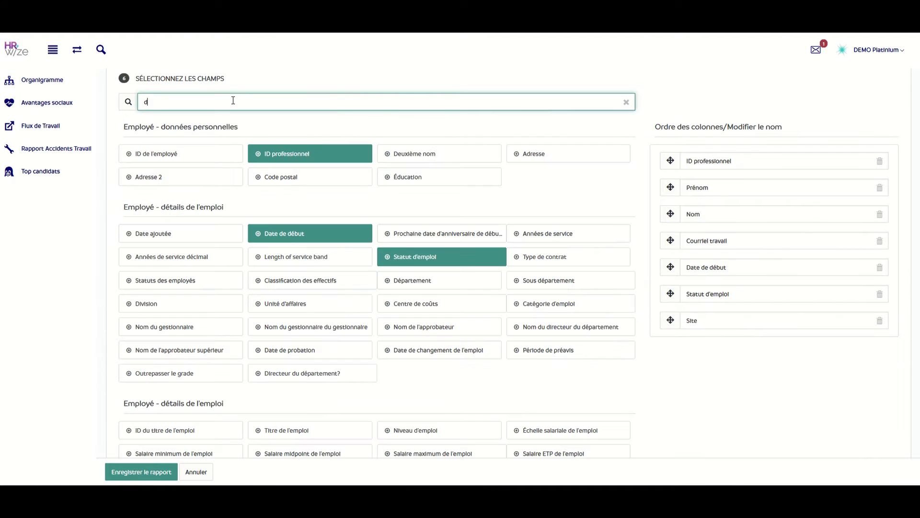
pyautogui.click(463, 283)
pyautogui.tripleClick(297, 103)
pyautogui.write('titre')
pyautogui.click(287, 209)
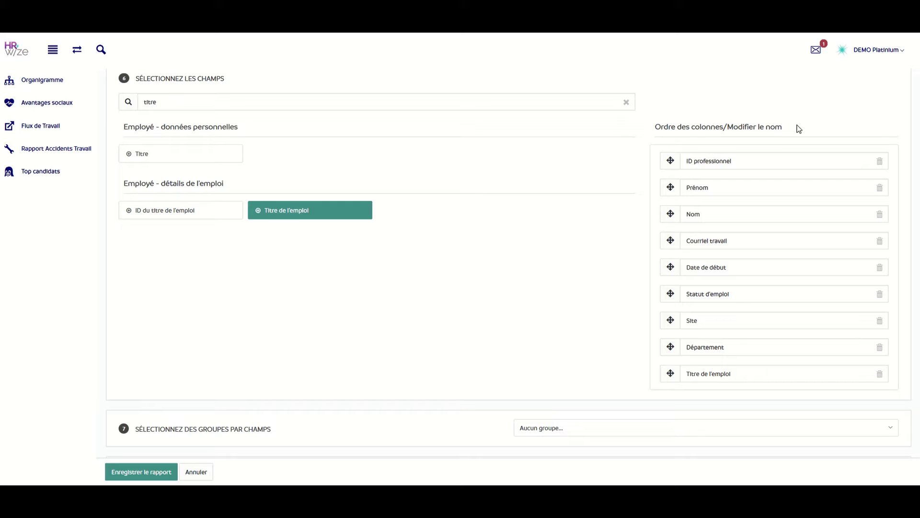
# Rename the Courriel travail column Courriel professionnel and reorder the last three columns as Titre de l'emploi, Département, Site
pyautogui.doubleClick(724, 241)
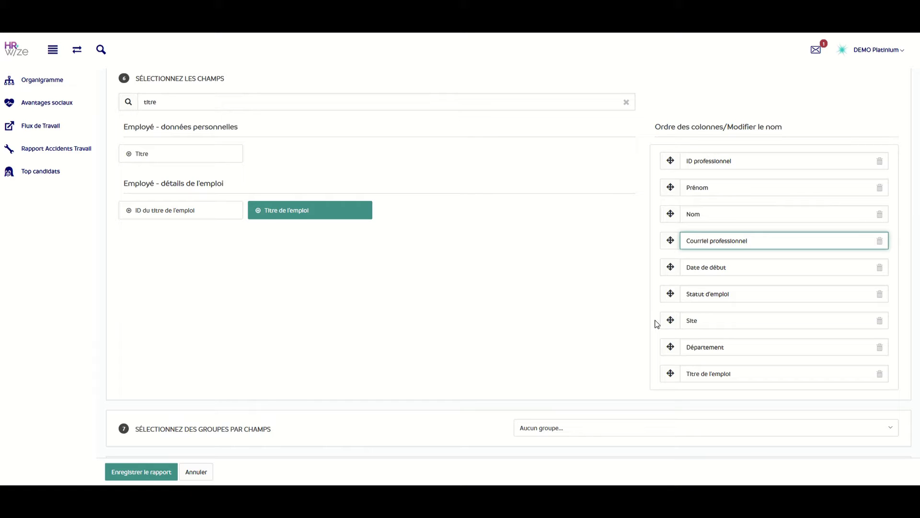
pyautogui.moveTo(670, 374)
pyautogui.mouseDown()
pyautogui.moveTo(670, 323)
pyautogui.moveTo(671, 376)
pyautogui.mouseUp()
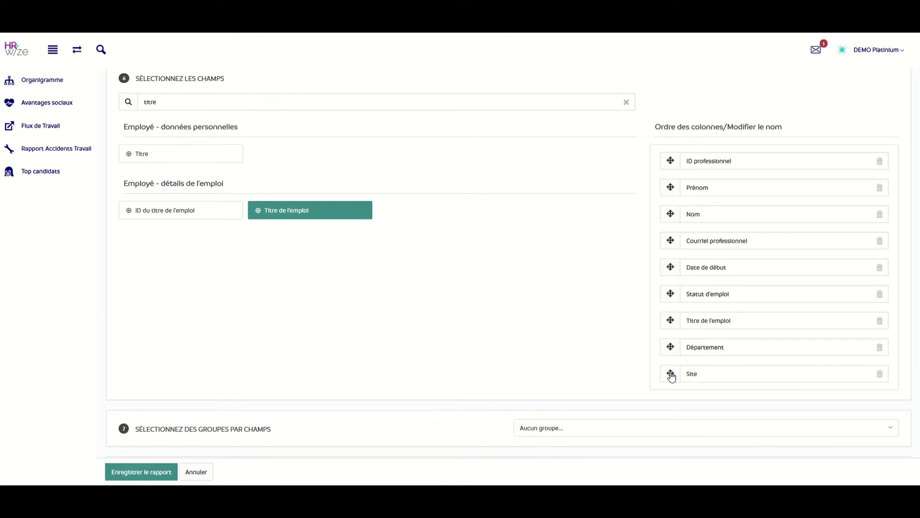
# Group the report by the Site field
pyautogui.scroll(-5, 668, 373)
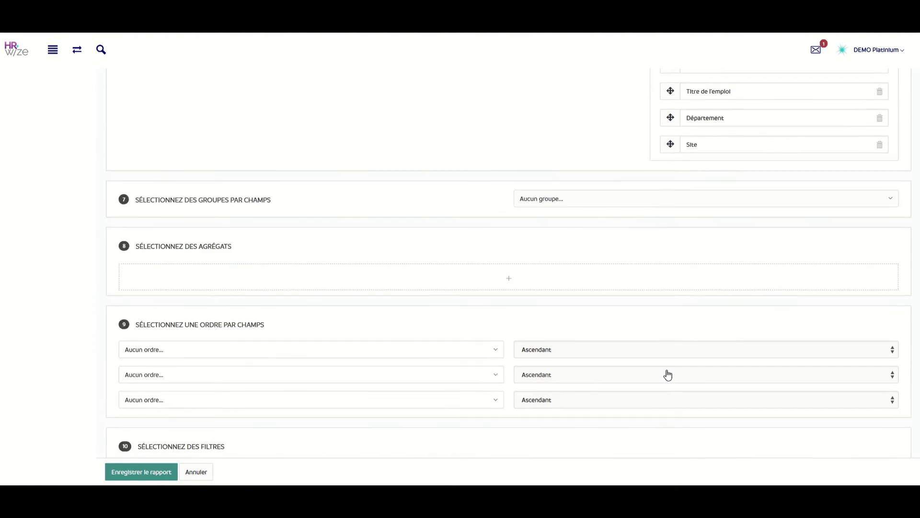
pyautogui.scroll(-1, 667, 373)
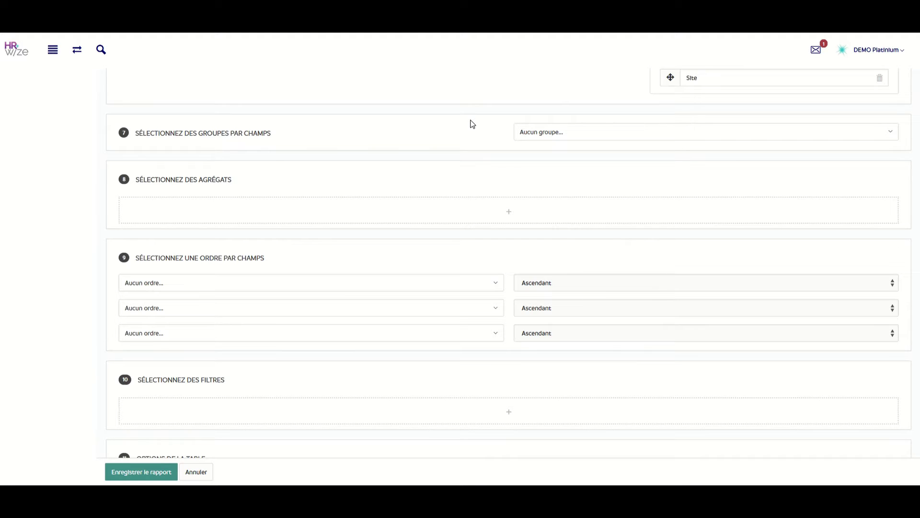
pyautogui.click(541, 137)
pyautogui.write('site')
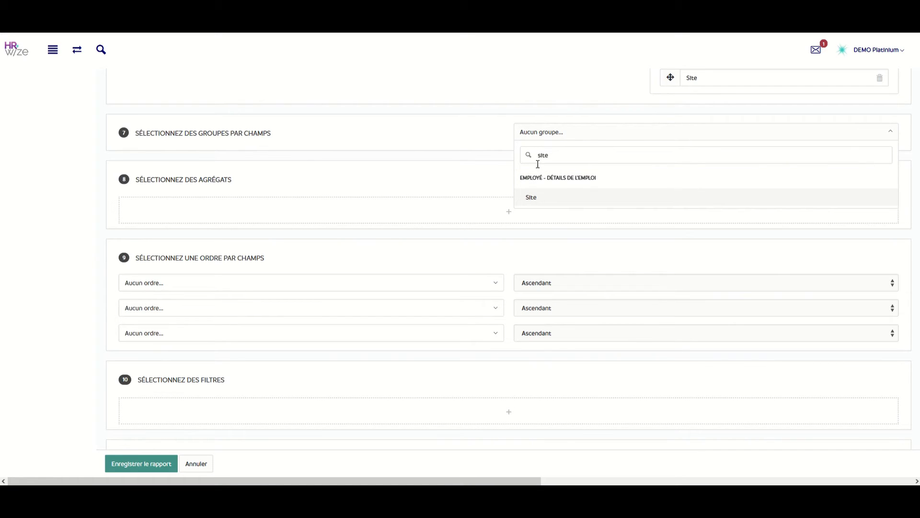
pyautogui.click(542, 203)
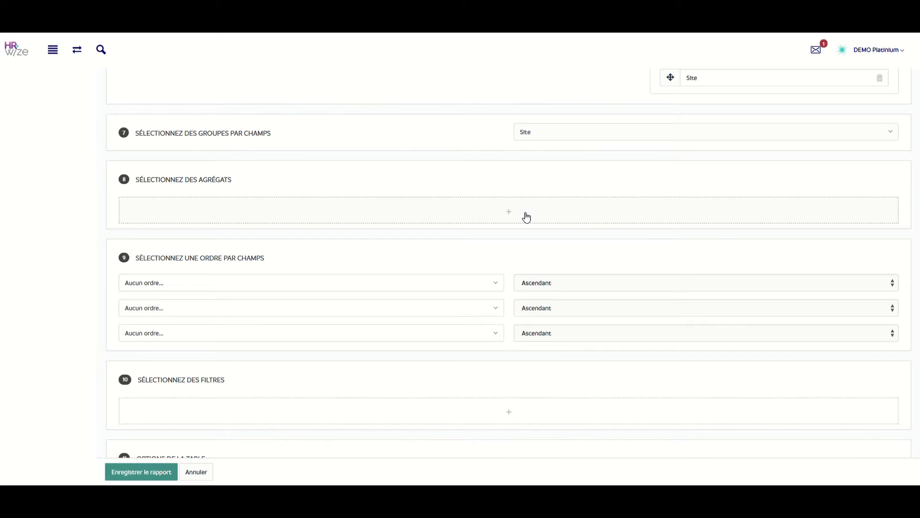
# Add an aggregate on the Site field with the type Count
pyautogui.click(431, 211)
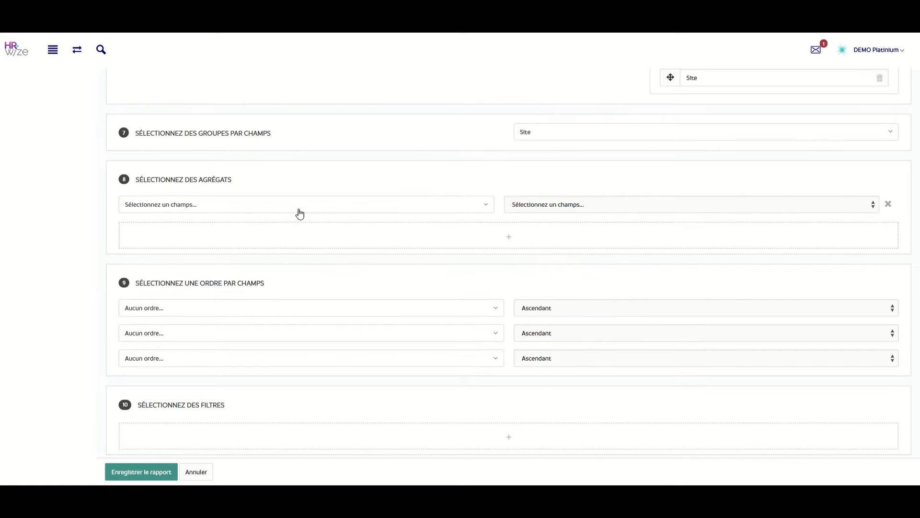
pyautogui.click(299, 211)
pyautogui.write('site')
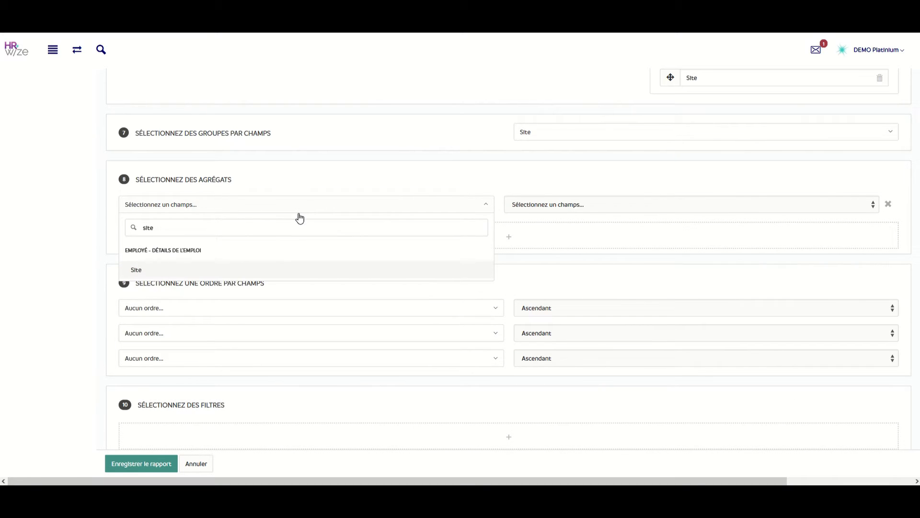
pyautogui.click(302, 270)
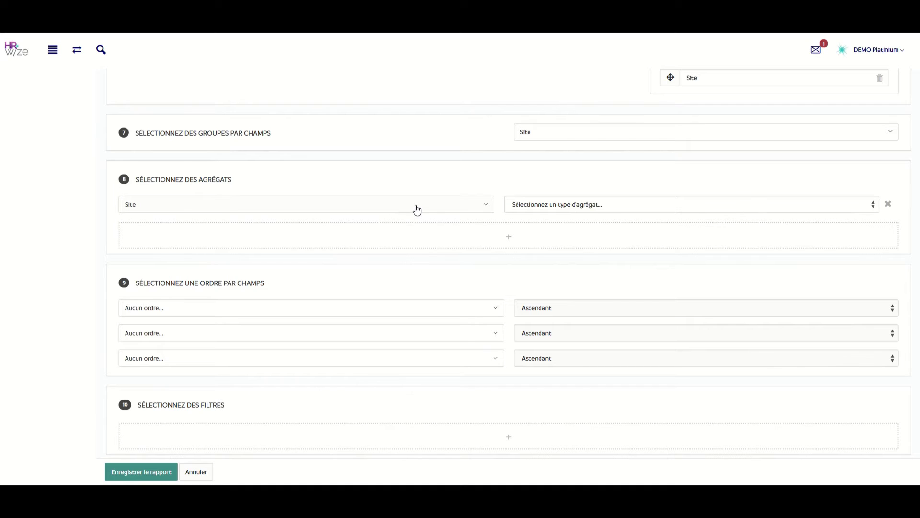
pyautogui.click(561, 202)
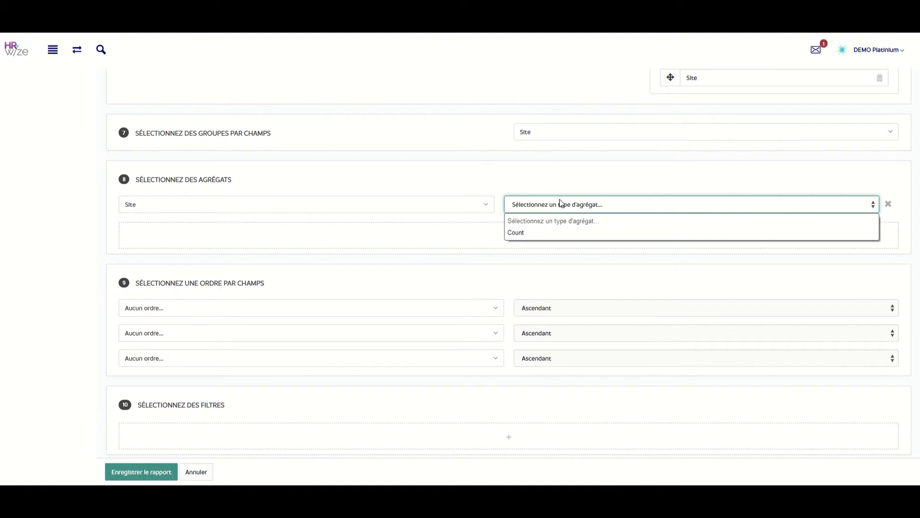
pyautogui.click(555, 233)
pyautogui.click(577, 182)
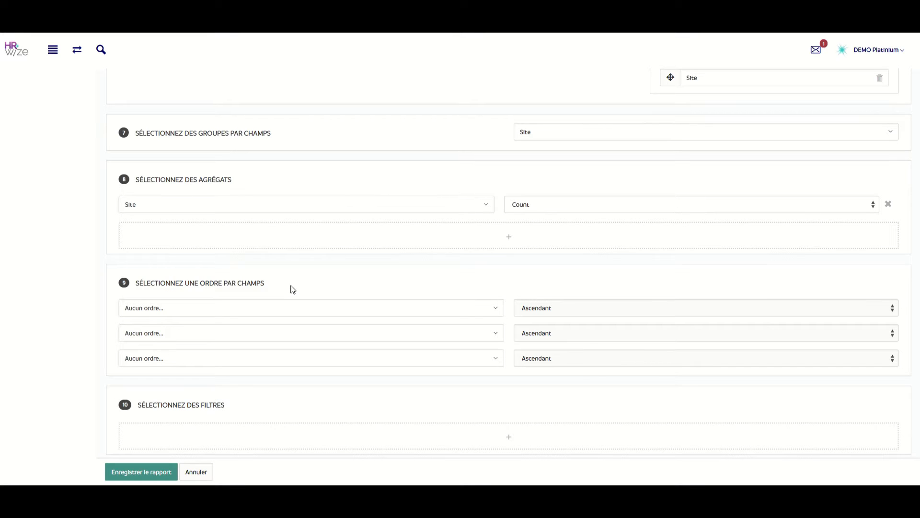
# Order the report by the Date de début field in ascending order
pyautogui.click(267, 312)
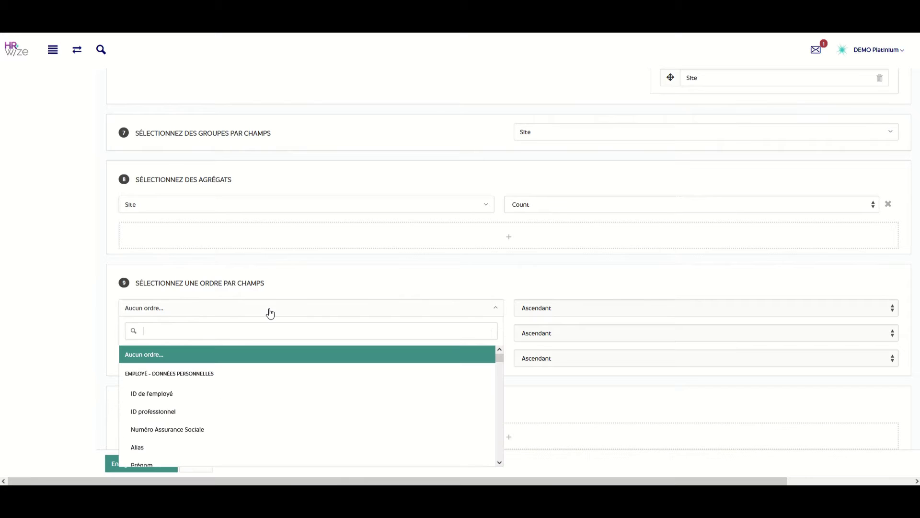
pyautogui.write('date')
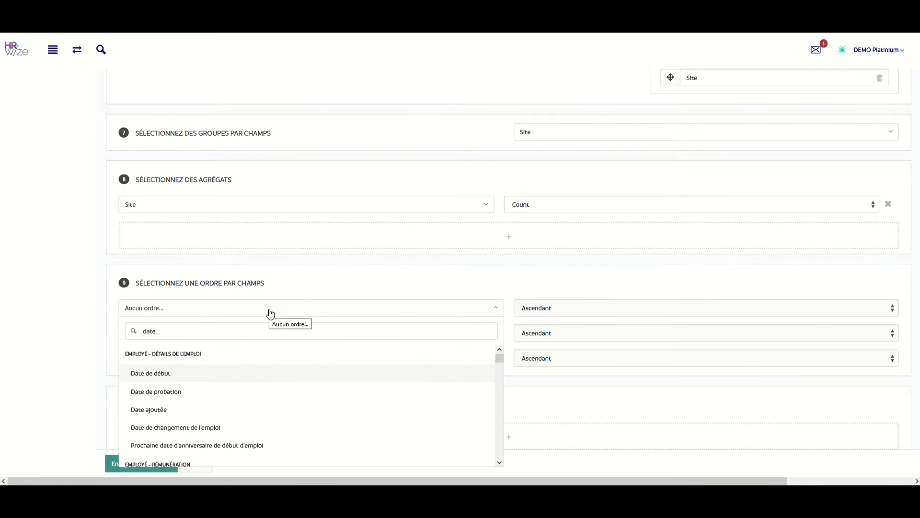
pyautogui.click(247, 374)
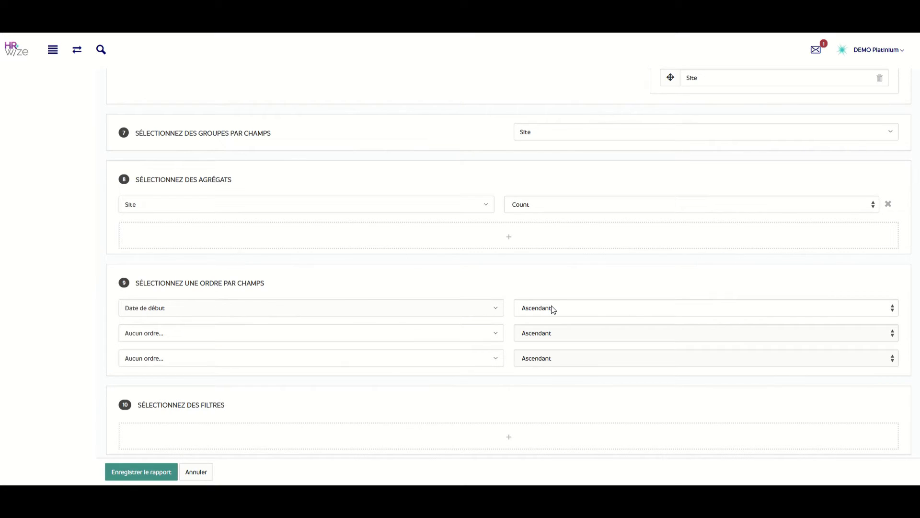
# Add a filter on the Date de début field with the filter type Supérieur à
pyautogui.scroll(-3, 353, 301)
pyautogui.click(354, 302)
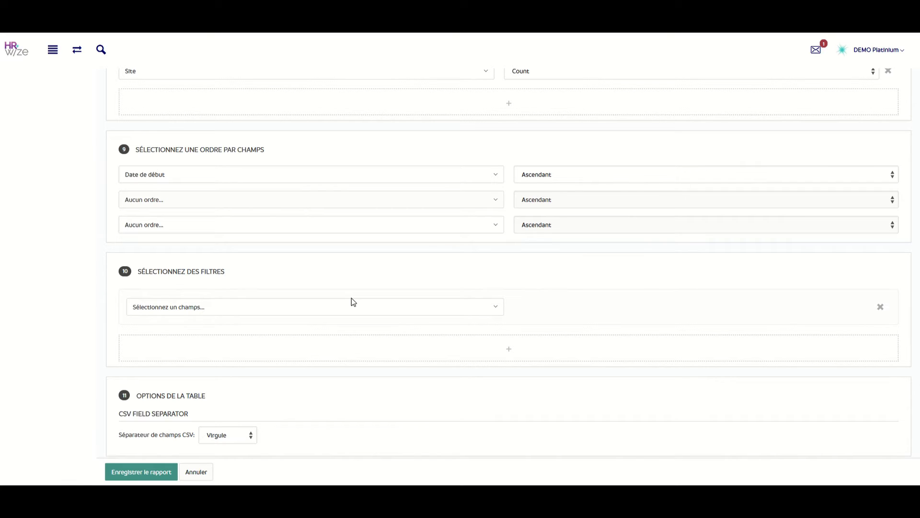
pyautogui.click(343, 311)
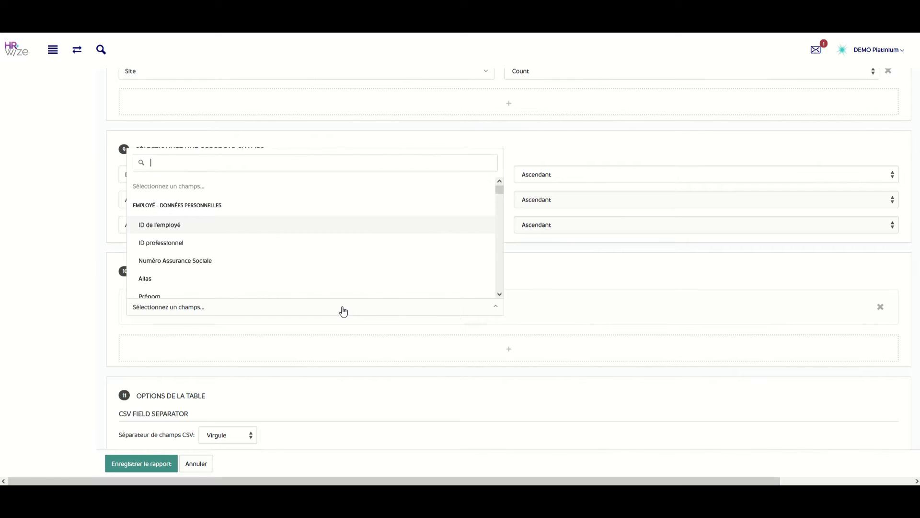
pyautogui.write('date de')
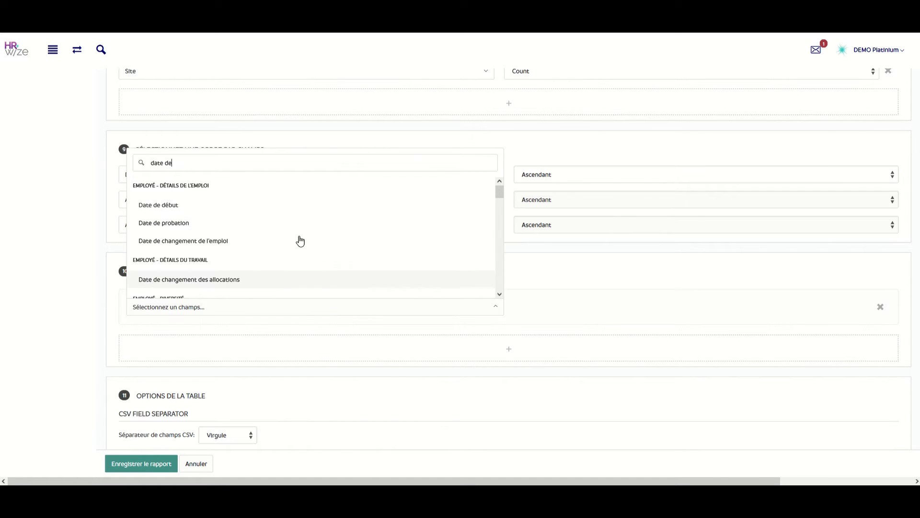
pyautogui.click(302, 211)
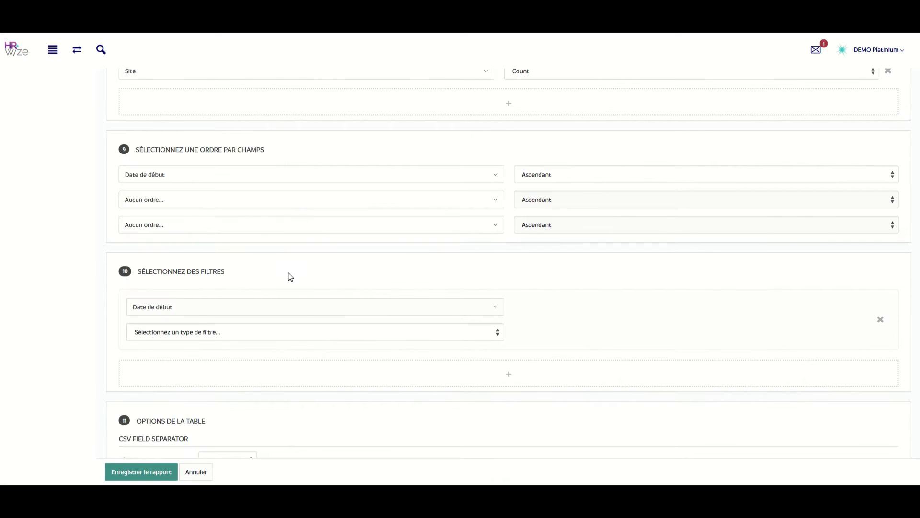
pyautogui.click(264, 331)
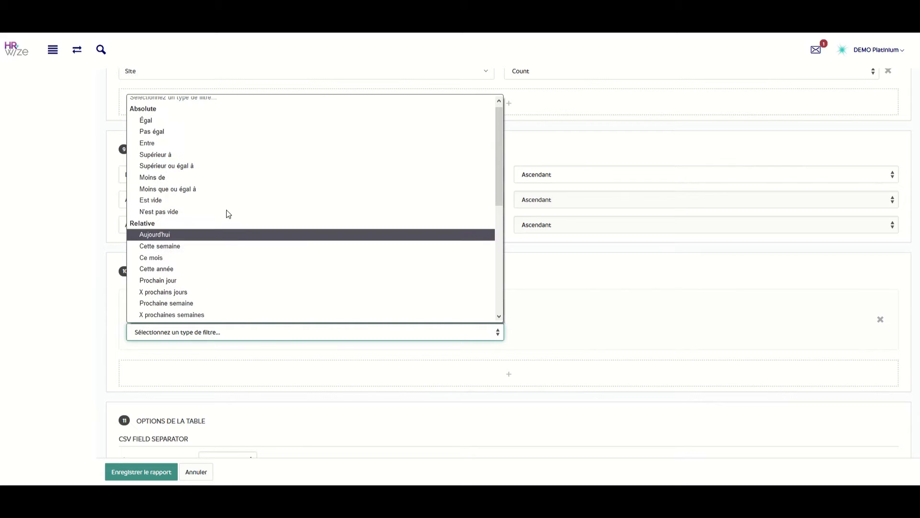
pyautogui.click(221, 156)
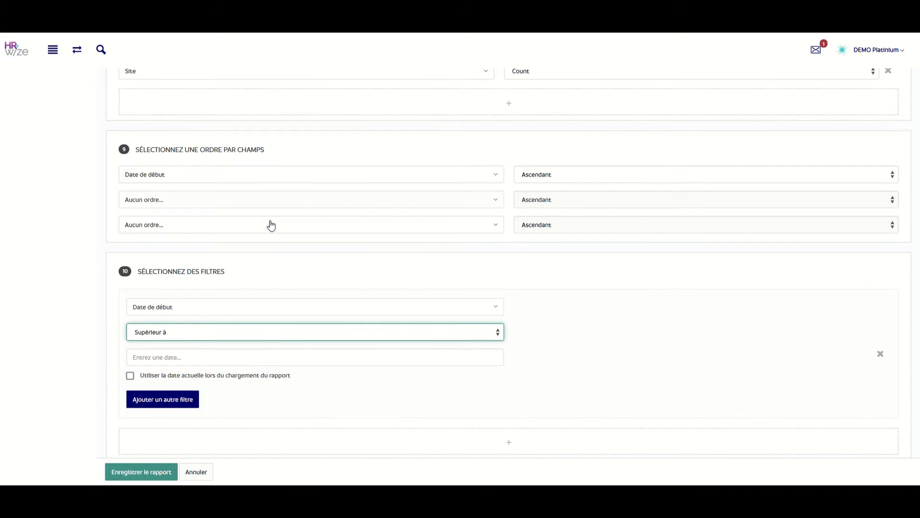
# Set the Date de début filter's date to 01/01/2021
pyautogui.click(251, 358)
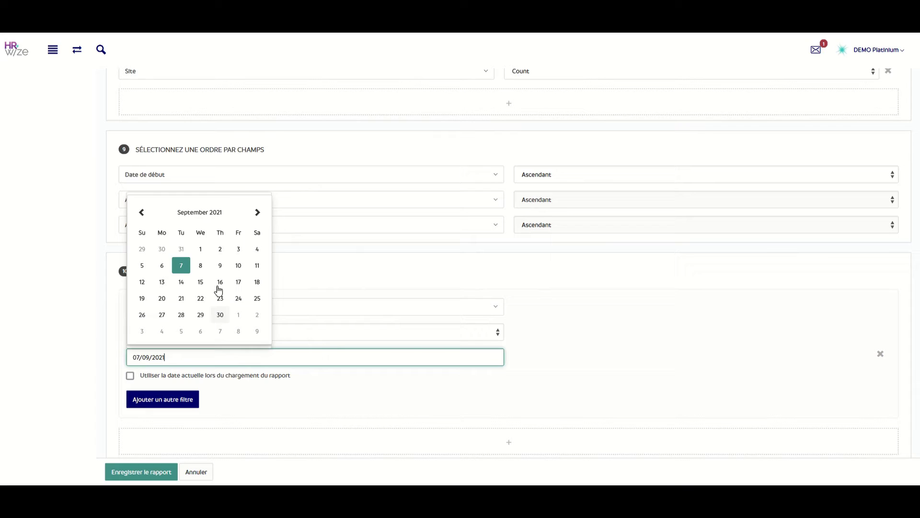
pyautogui.click(202, 213)
pyautogui.click(165, 269)
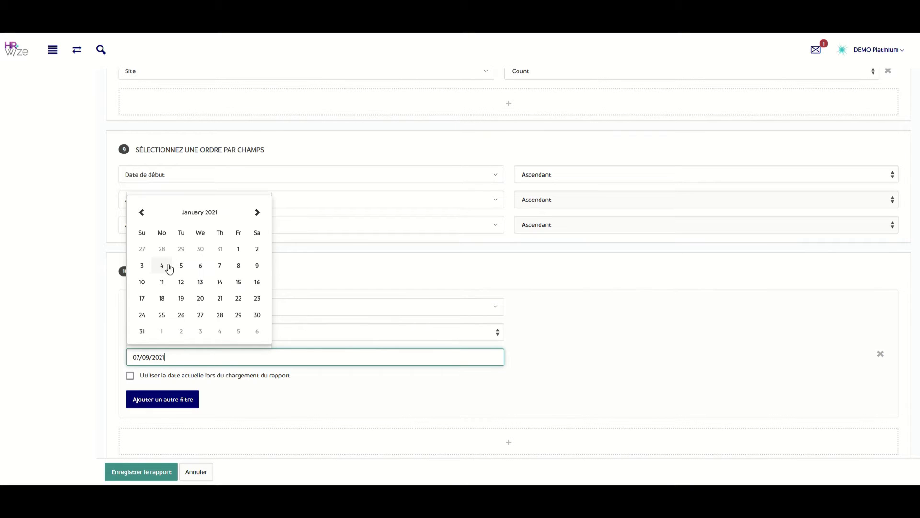
pyautogui.click(235, 251)
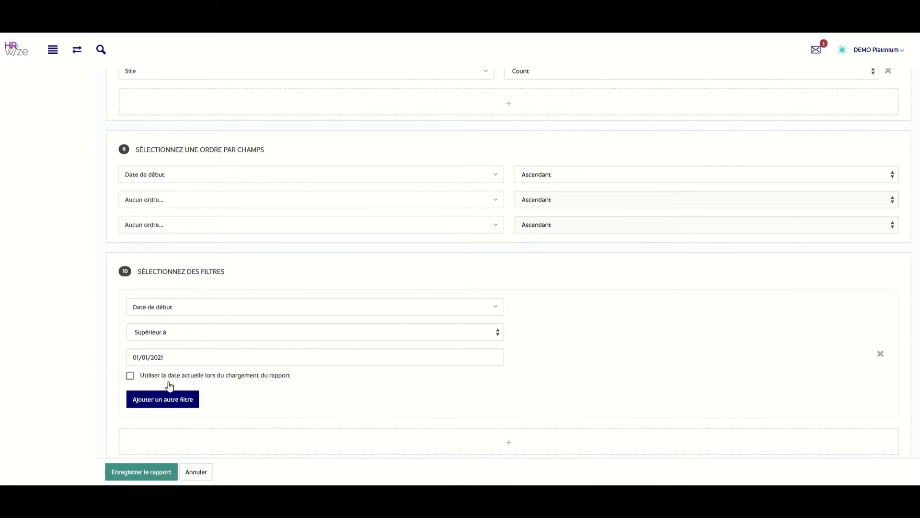
# Save the report, view it and choose to show all of its rows
pyautogui.click(141, 472)
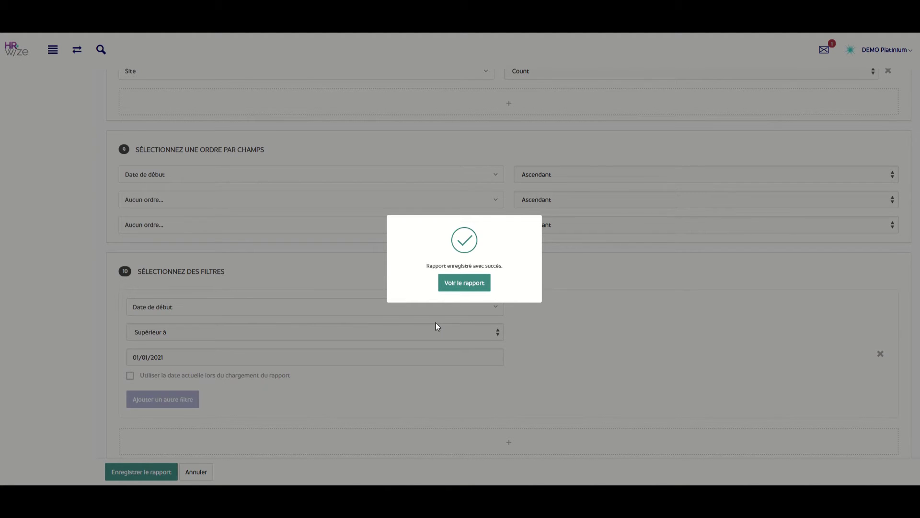
pyautogui.click(458, 283)
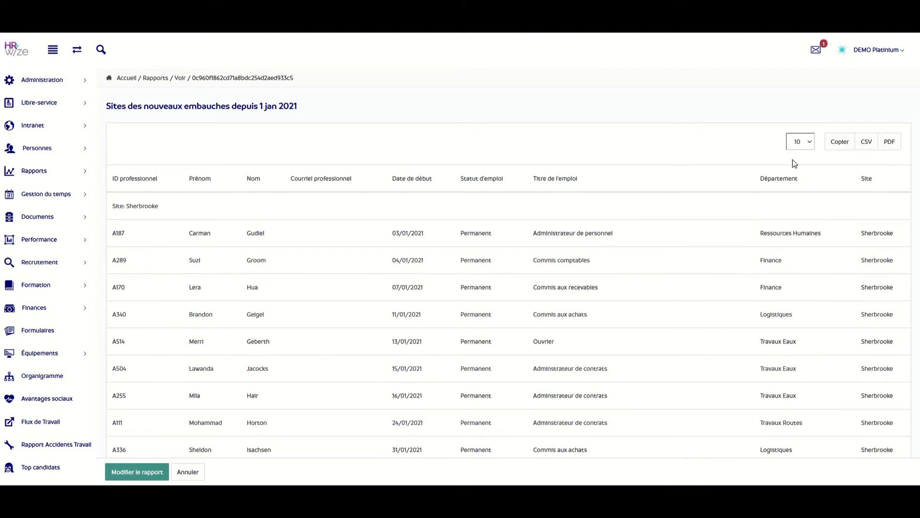
pyautogui.click(805, 144)
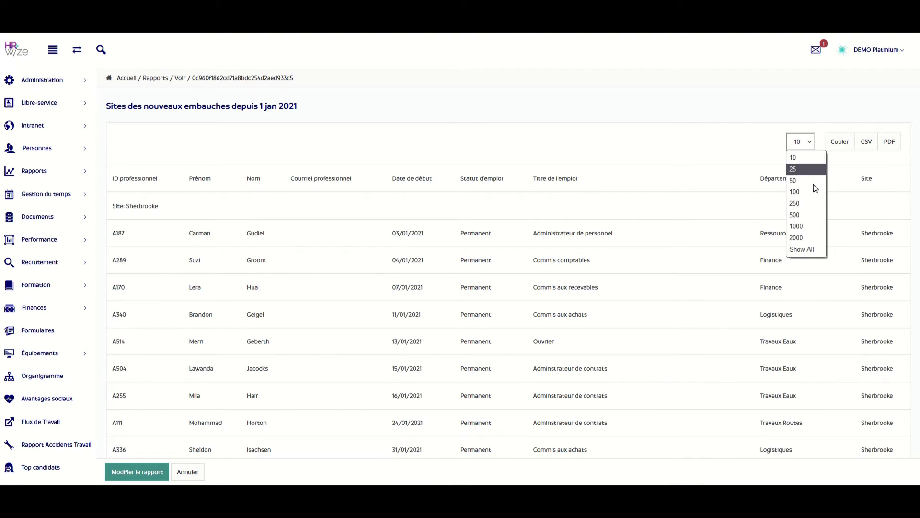
pyautogui.click(821, 254)
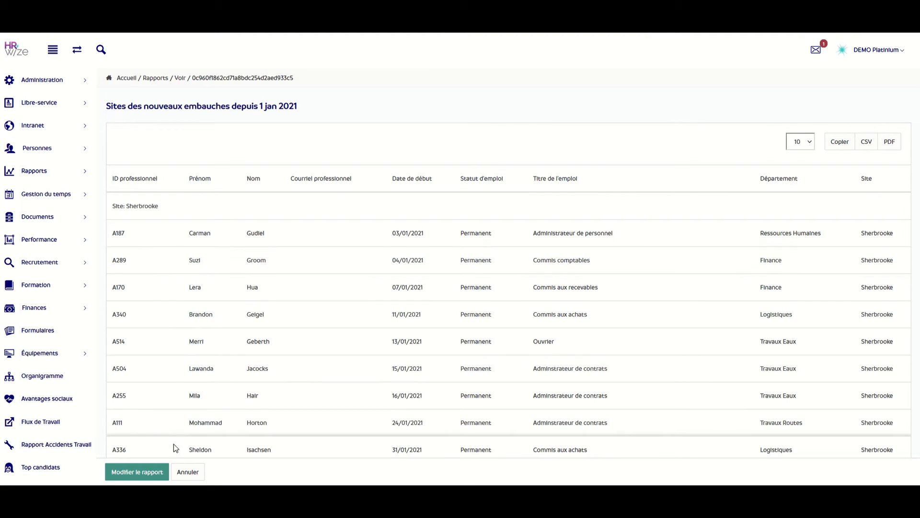
# Reopen the report for editing, set the Date de début filter's date to 01/07/2021 and save it
pyautogui.click(154, 476)
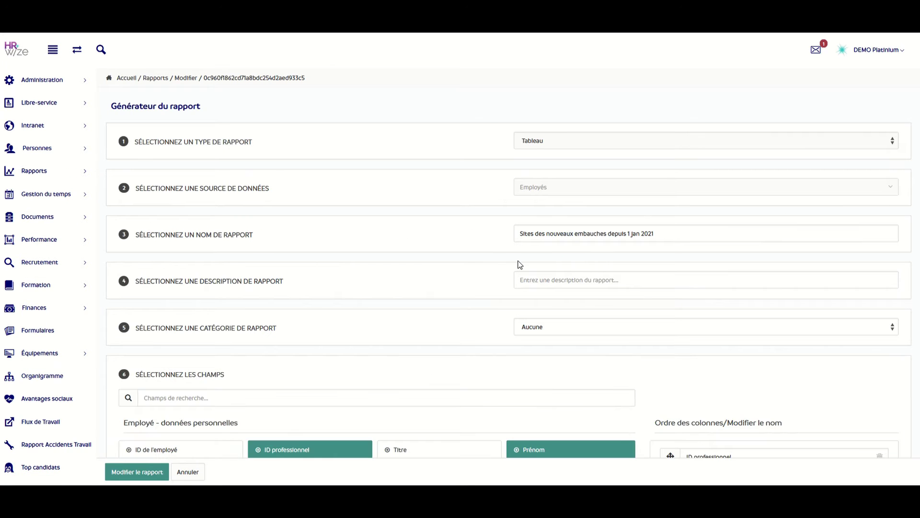
pyautogui.scroll(-20, 520, 265)
pyautogui.scroll(-15, 520, 265)
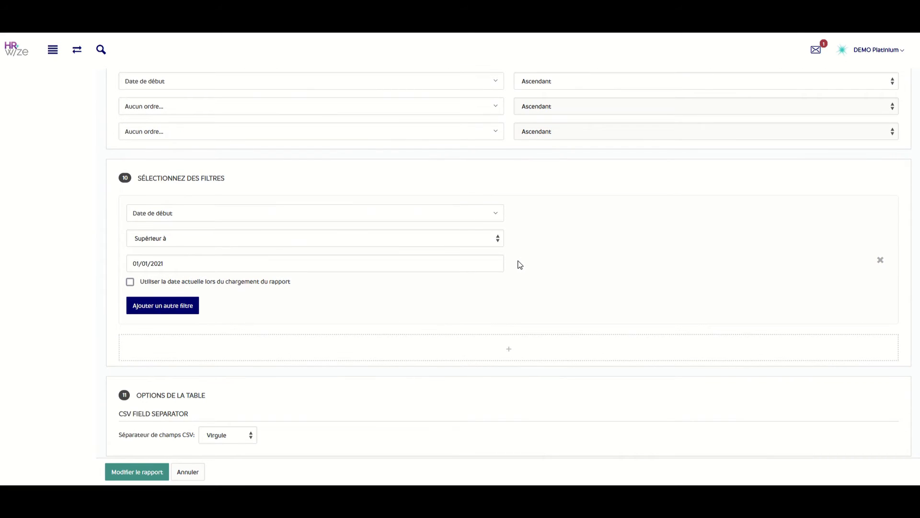
pyautogui.click(485, 262)
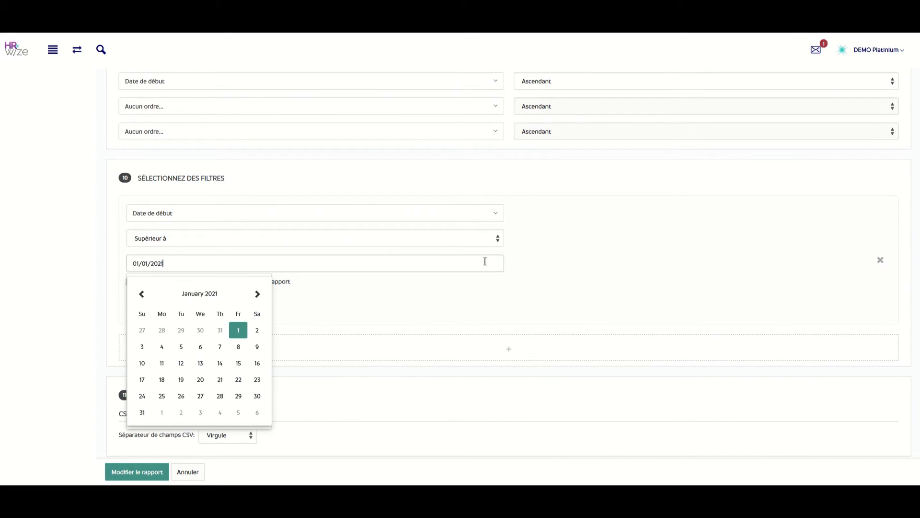
pyautogui.click(211, 296)
pyautogui.click(210, 352)
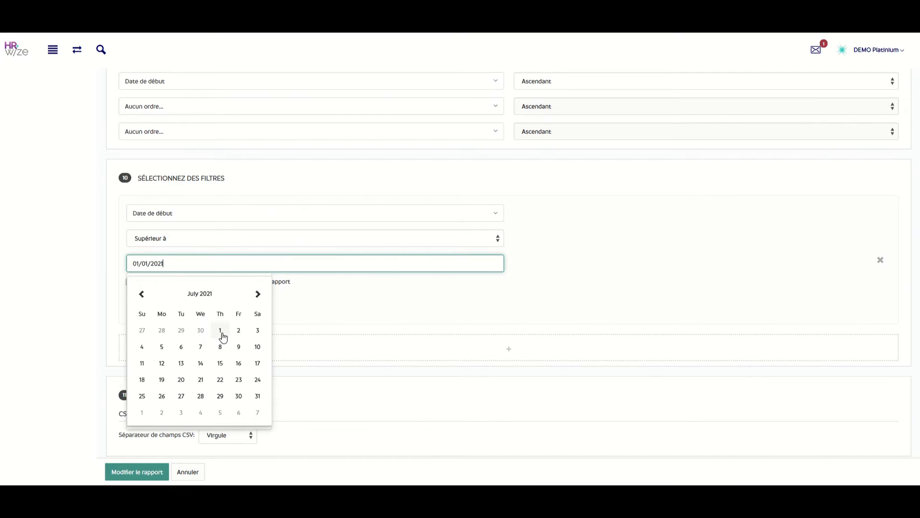
pyautogui.click(222, 333)
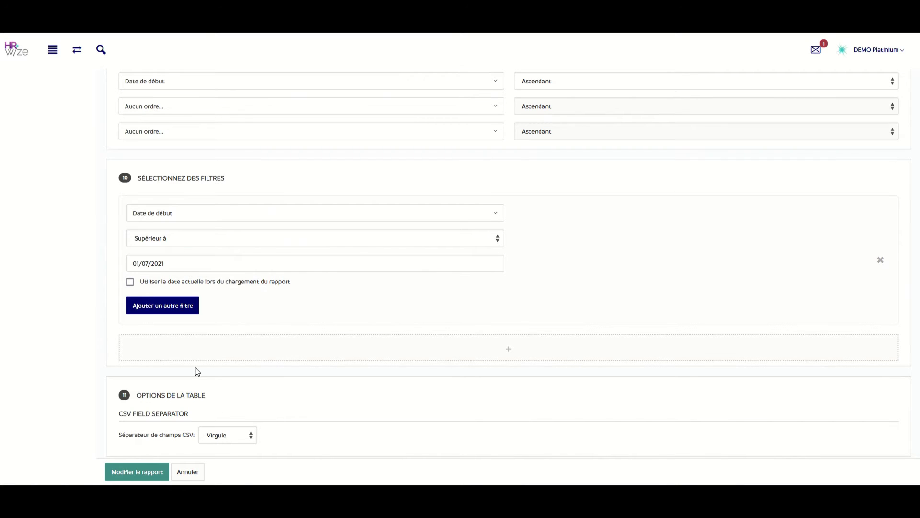
pyautogui.click(149, 472)
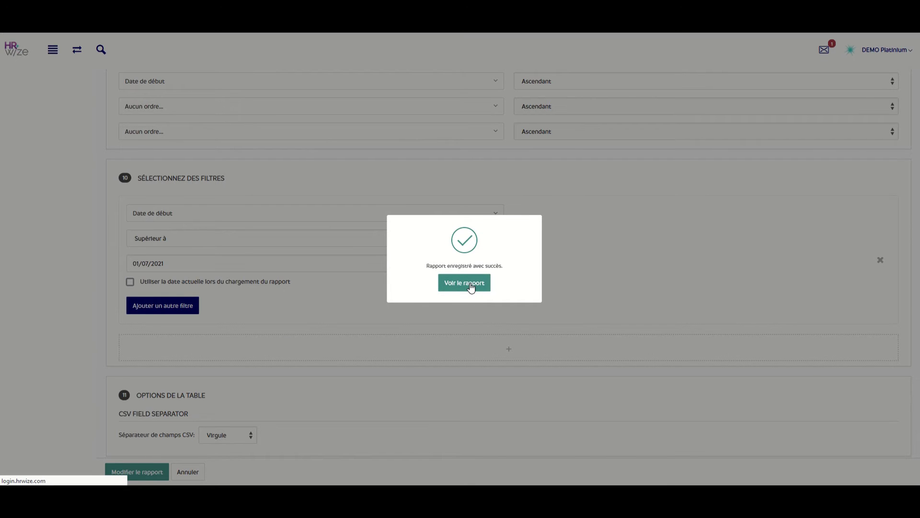
# View the updated report with all rows shown and examine the employees and counts for each site
pyautogui.click(470, 285)
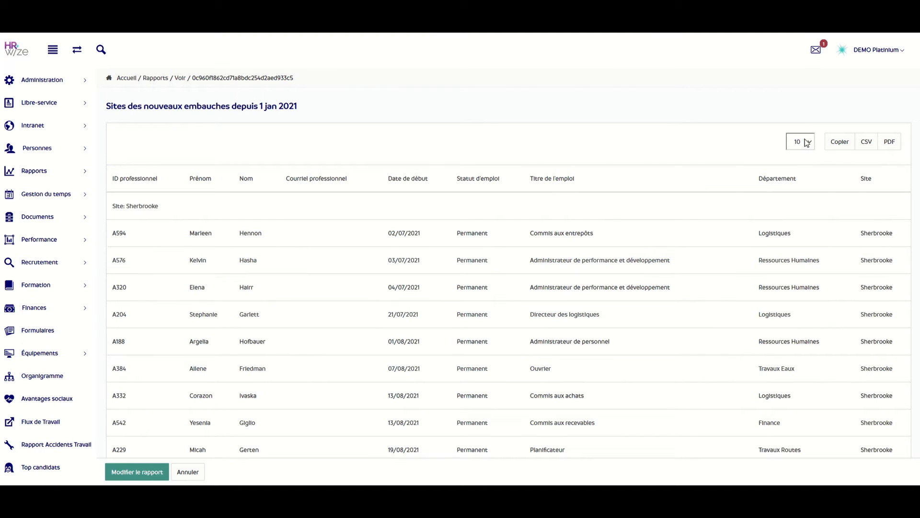
pyautogui.click(808, 143)
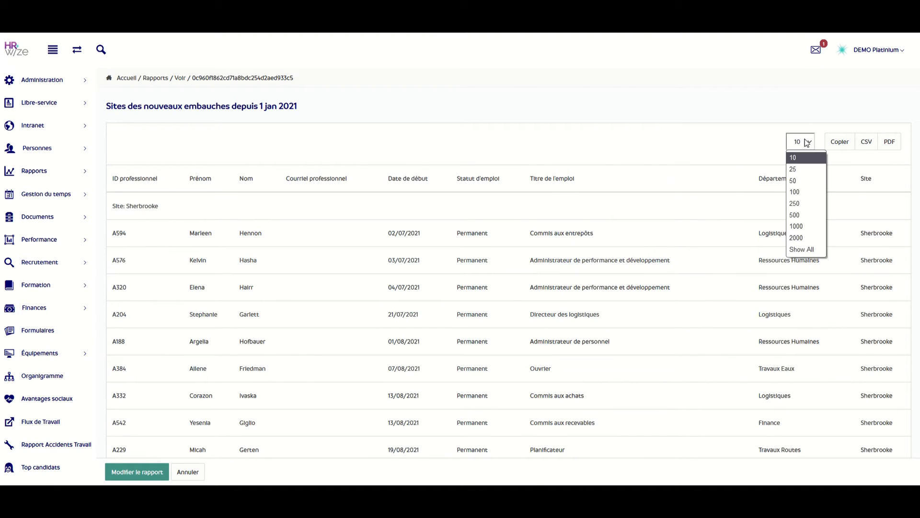
pyautogui.click(810, 250)
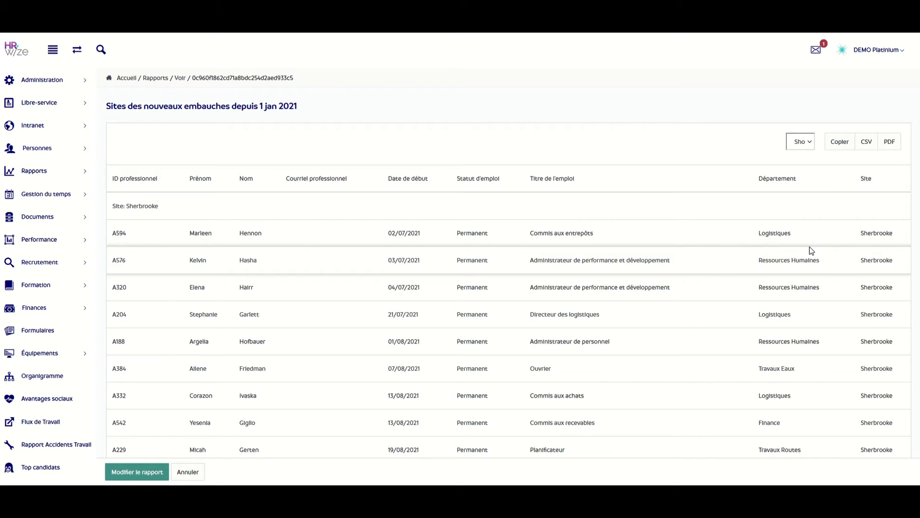
pyautogui.scroll(-8, 479, 246)
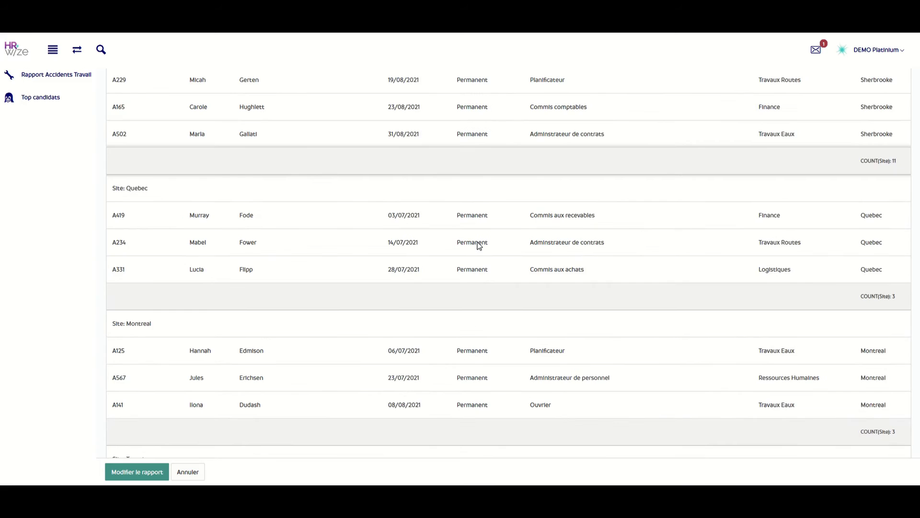
pyautogui.scroll(-4, 480, 246)
pyautogui.scroll(12, 479, 245)
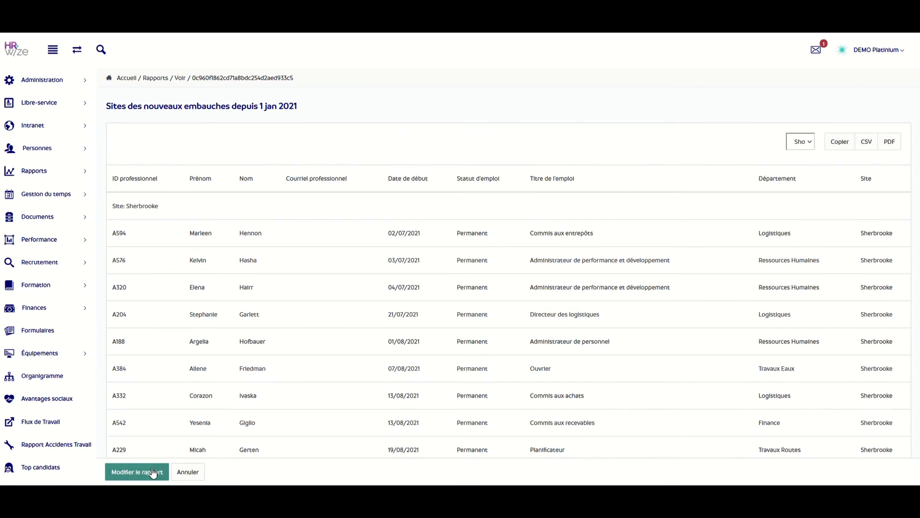
# Set the report's Date de début filter back to 01/01/2021, save the report and view it
pyautogui.click(151, 474)
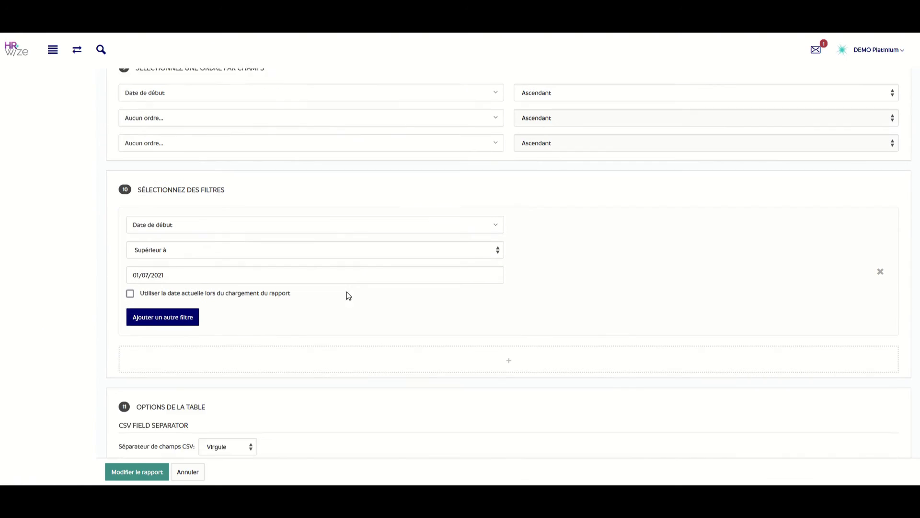
pyautogui.click(200, 294)
pyautogui.click(153, 323)
pyautogui.click(237, 331)
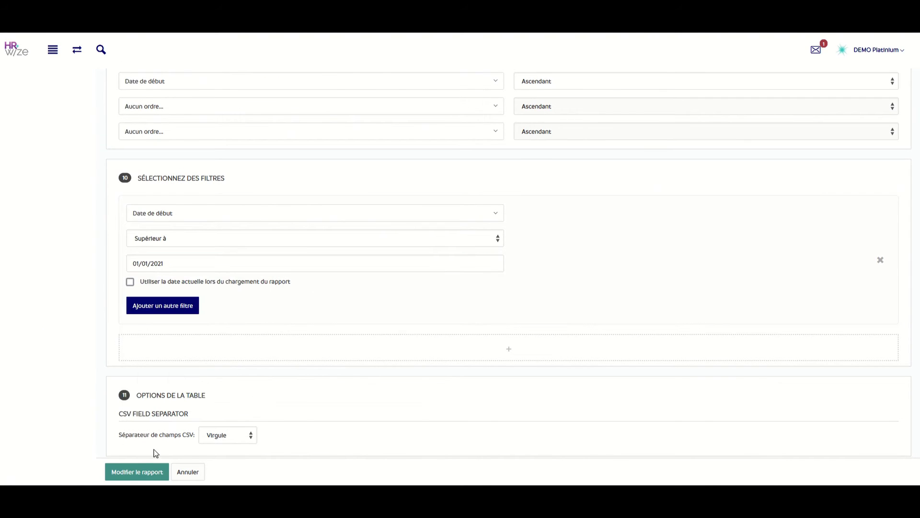
pyautogui.click(137, 472)
pyautogui.click(454, 283)
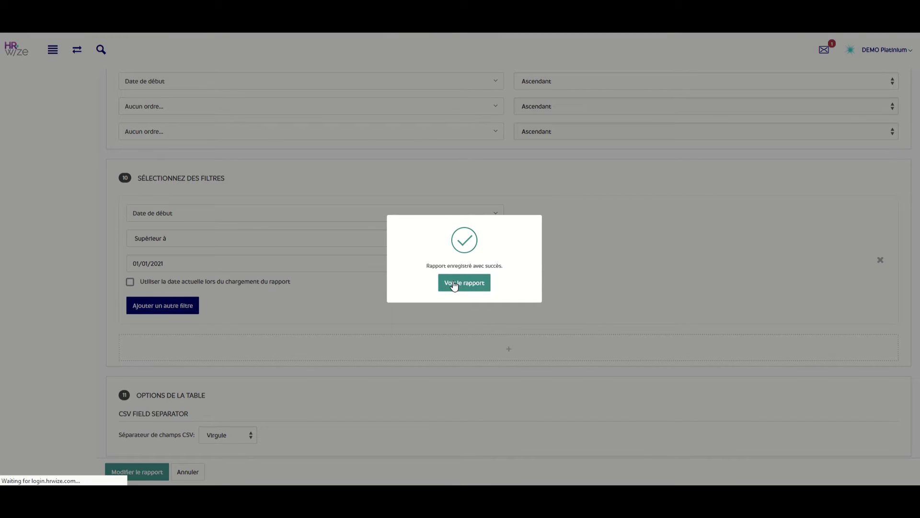
# Return to the reports list, find the report with the search "site", and open the sharing page of "Sites des nouveaux embauches depuis 1 jan 2021"
pyautogui.click(150, 82)
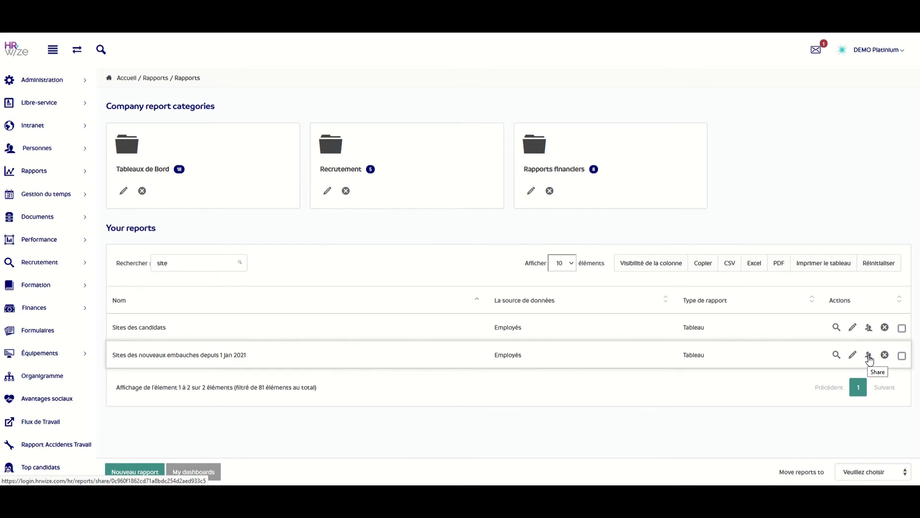
pyautogui.click(869, 359)
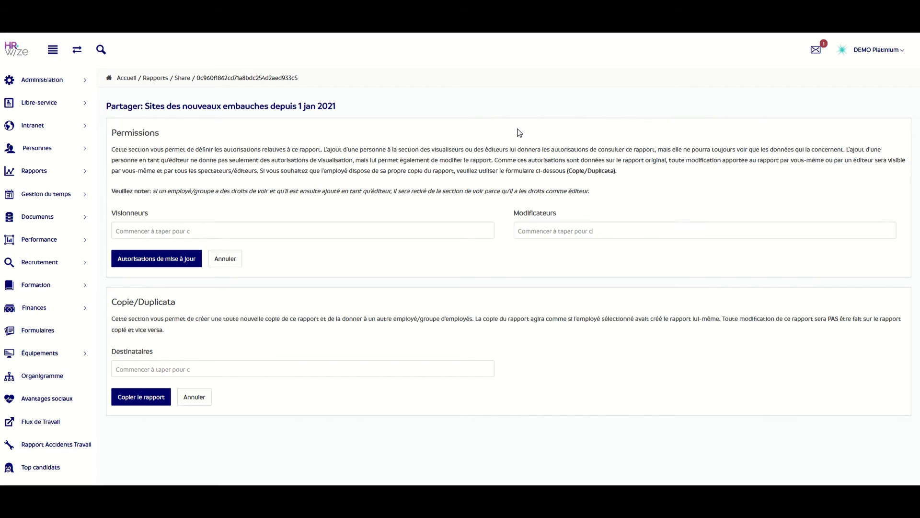
# Examine the employee groups that can be given access to the report as Visionneurs or Modificateurs
pyautogui.click(435, 226)
pyautogui.click(495, 209)
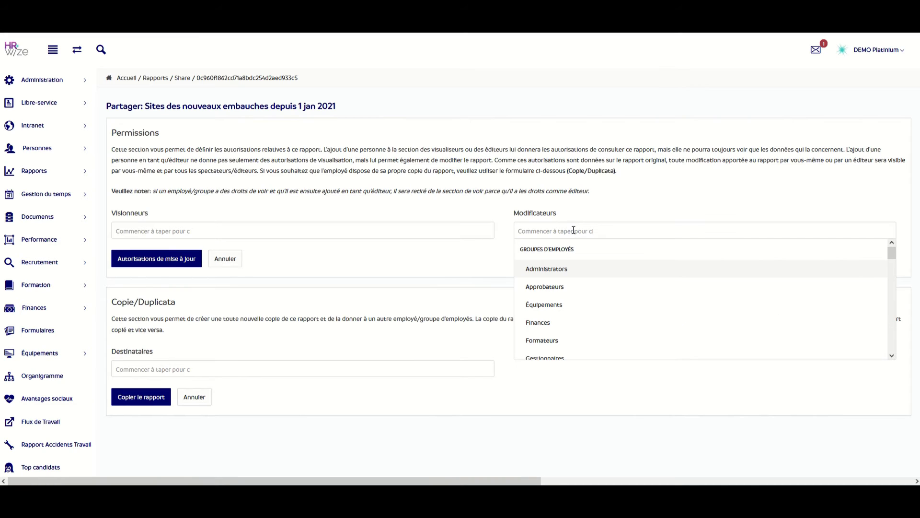
pyautogui.click(605, 214)
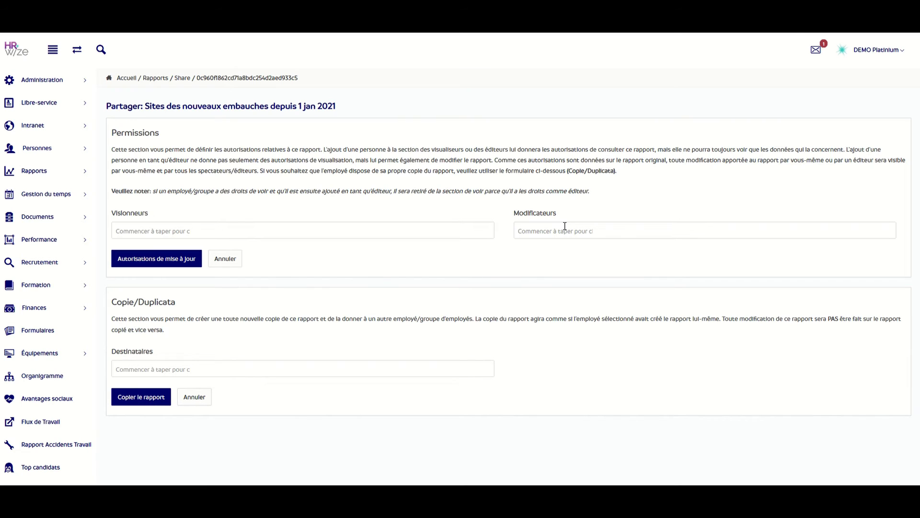
pyautogui.click(556, 232)
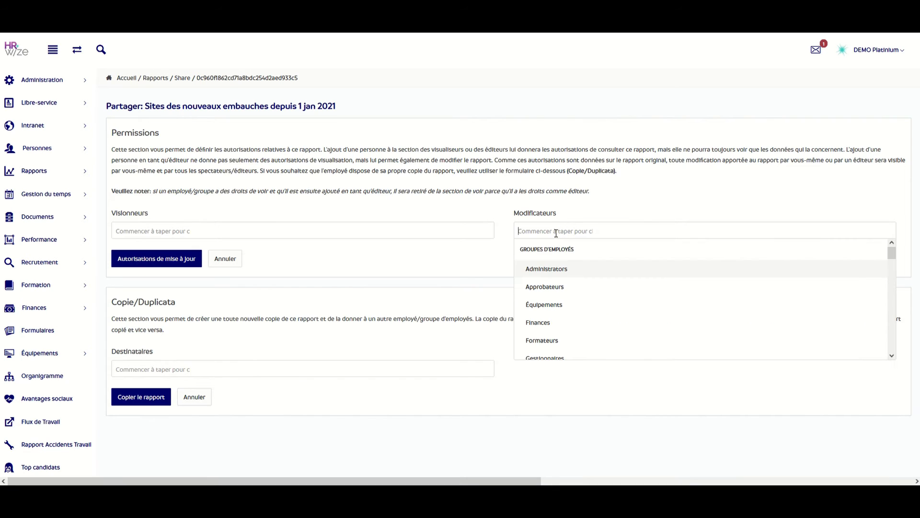
# Add the Gestionnaires employee group to the report's Modificateurs and update the permissions
pyautogui.scroll(-3, 568, 316)
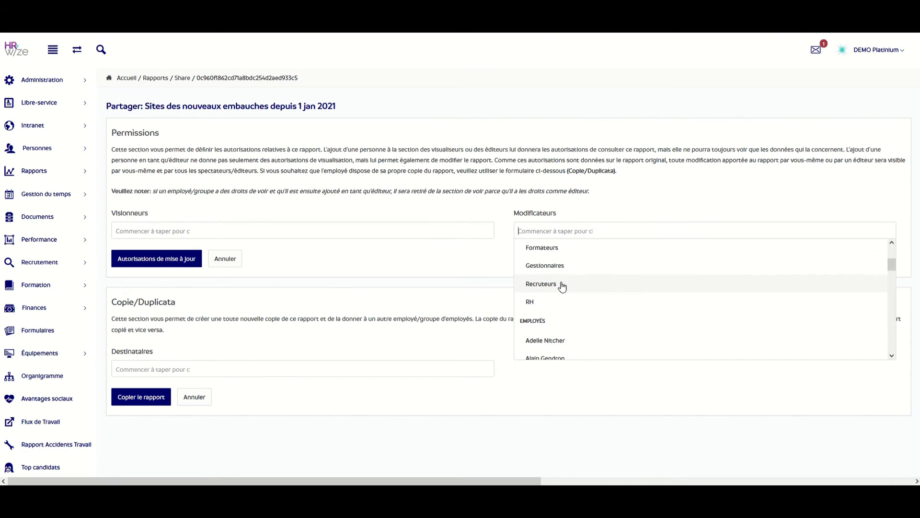
pyautogui.click(566, 266)
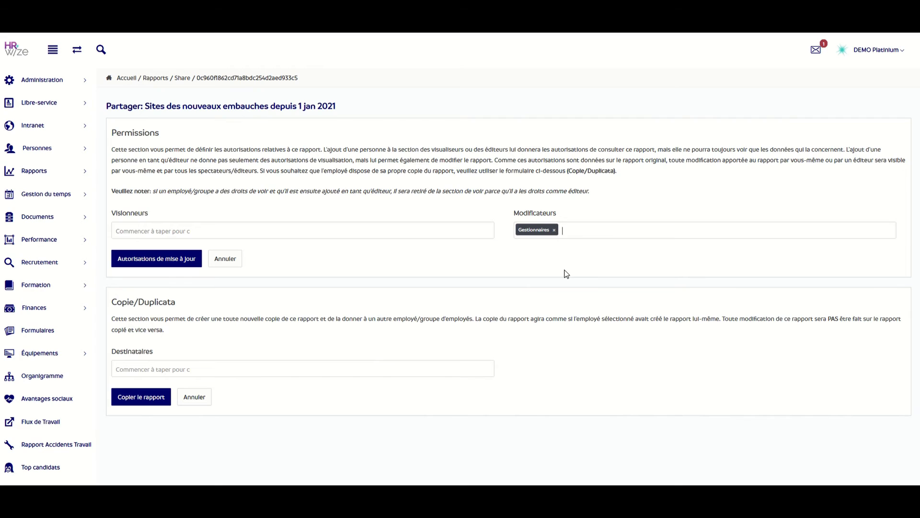
pyautogui.click(176, 266)
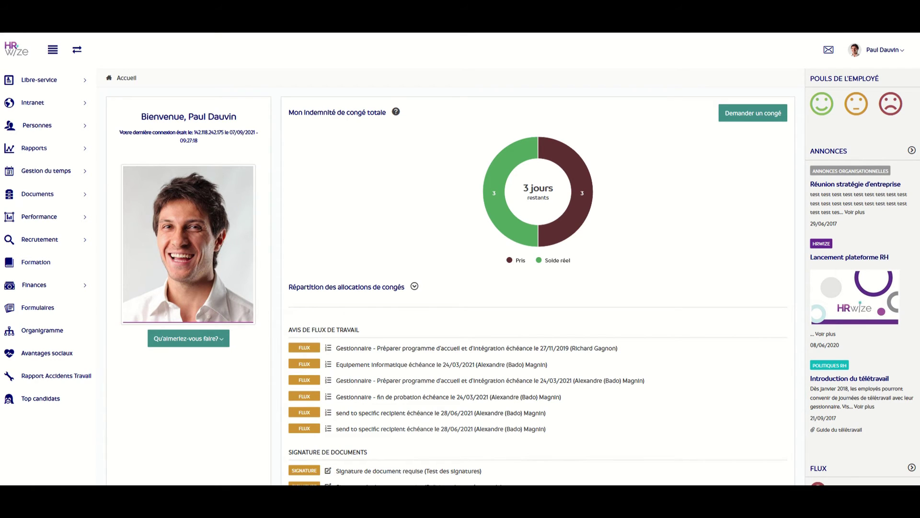
# From the manager's account, open the report generator's list of reports, search for "sites" and view the shared report "Sites des nouveaux embauches depuis 1 jan 2021"
pyautogui.click(44, 149)
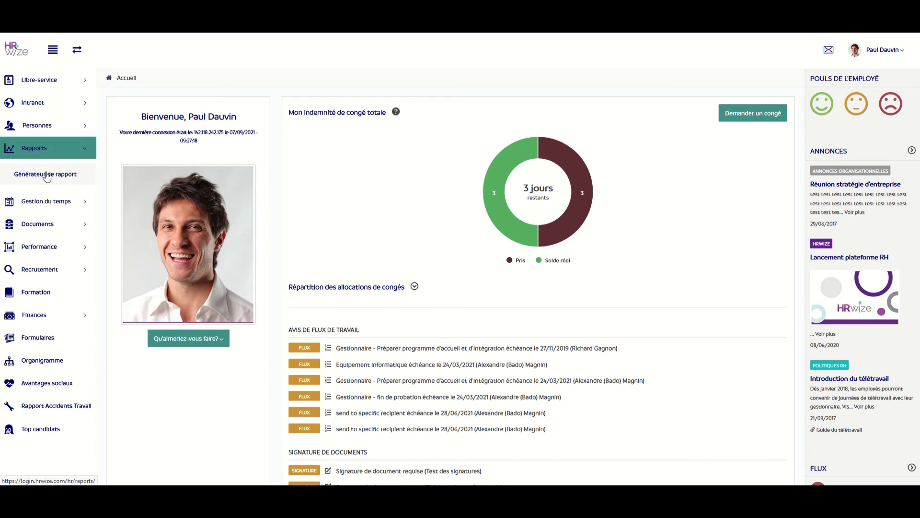
pyautogui.click(47, 175)
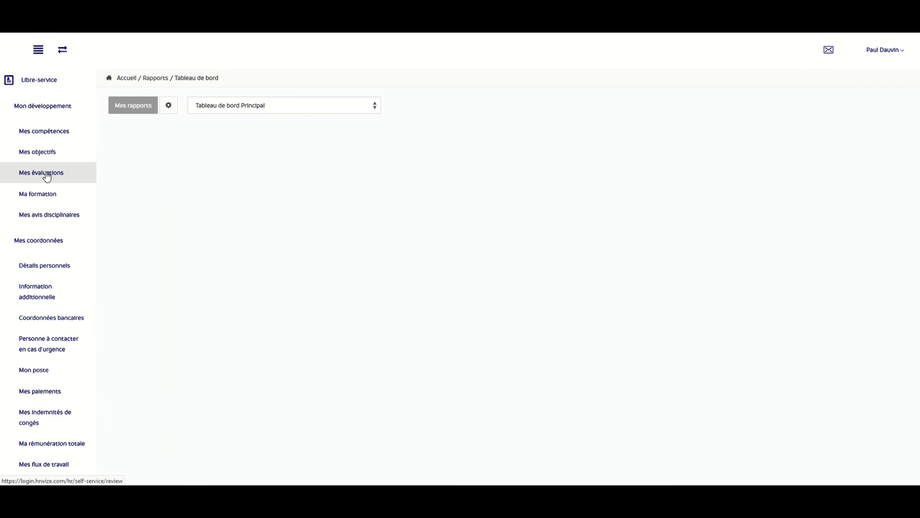
pyautogui.click(124, 111)
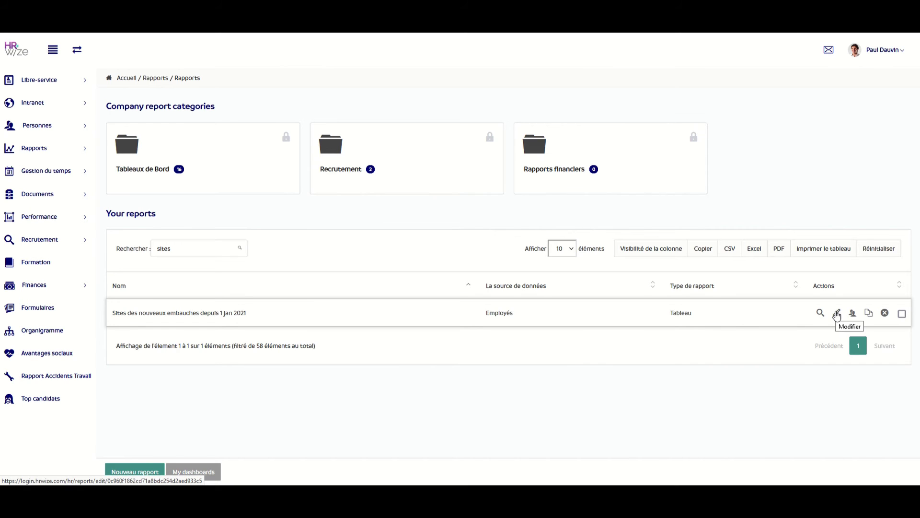
pyautogui.click(820, 314)
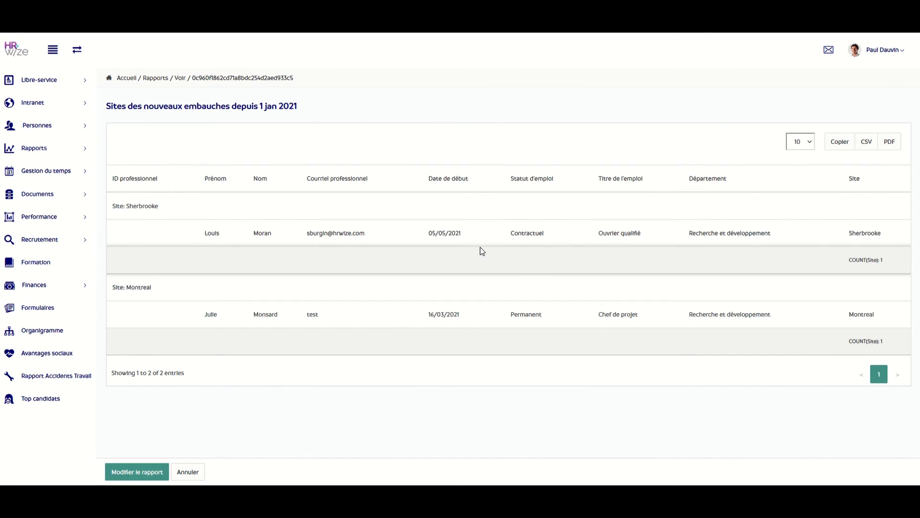
# Return to the reports list and start a new Tableau report with the data source Employés and the name "Mes employés"
pyautogui.click(201, 473)
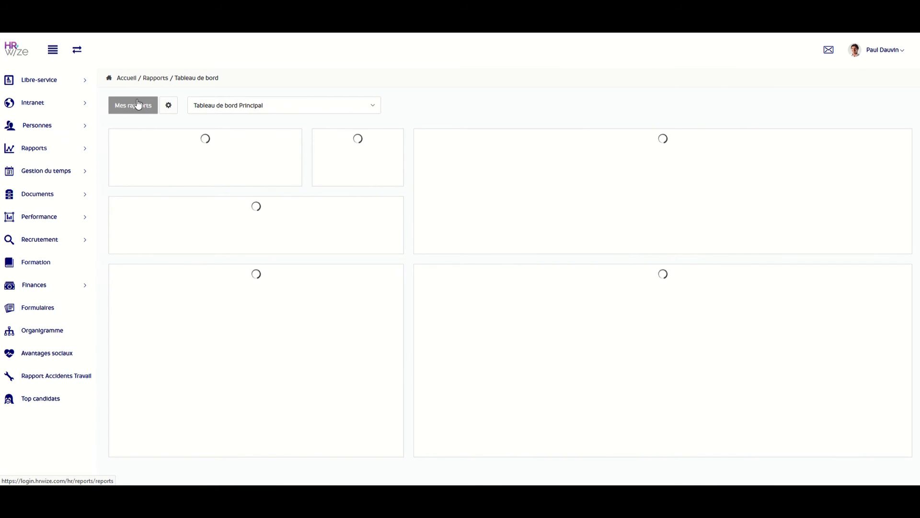
pyautogui.click(138, 105)
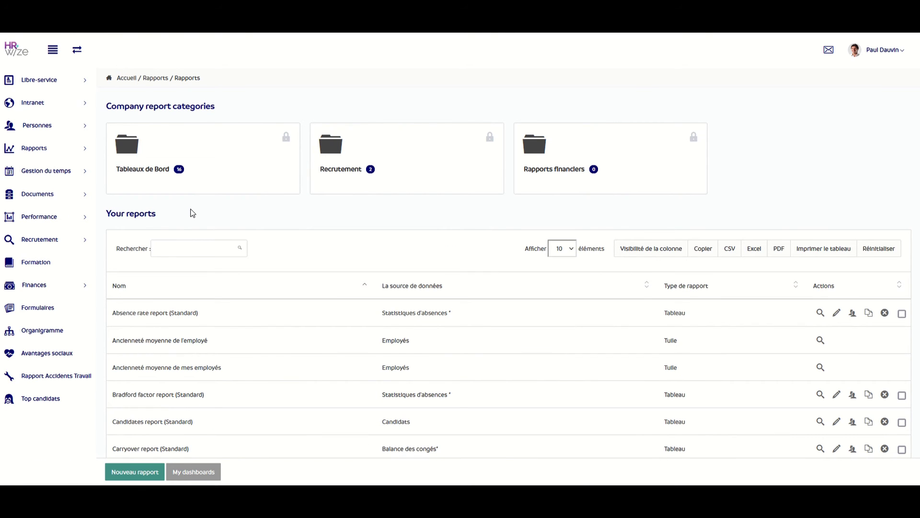
pyautogui.click(149, 473)
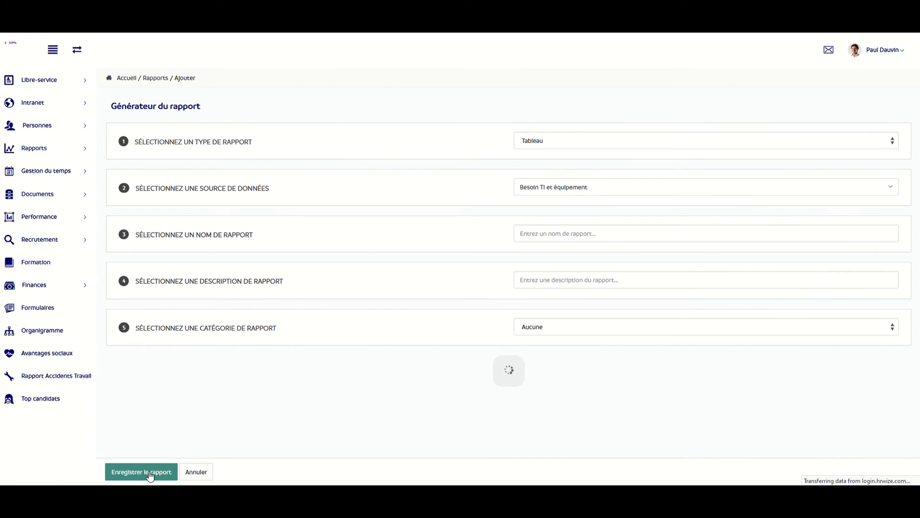
pyautogui.click(603, 193)
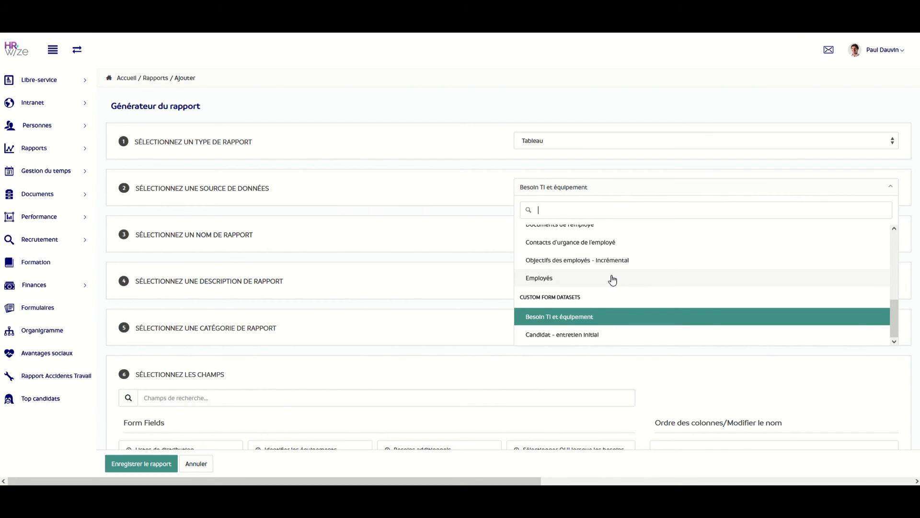
pyautogui.write('employ')
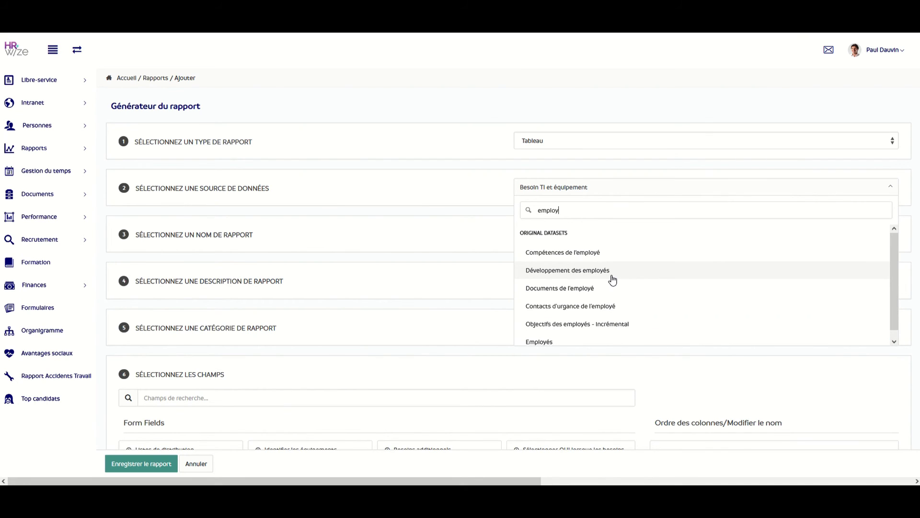
pyautogui.write('és')
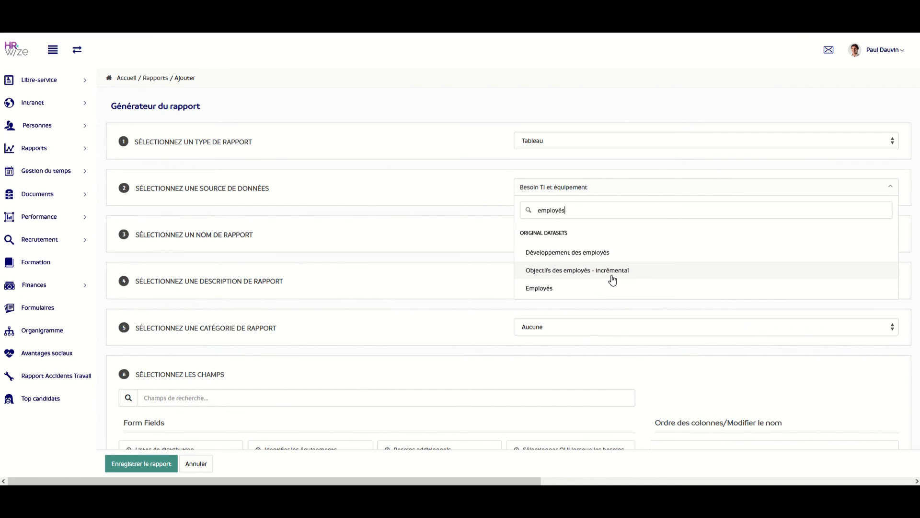
pyautogui.click(578, 287)
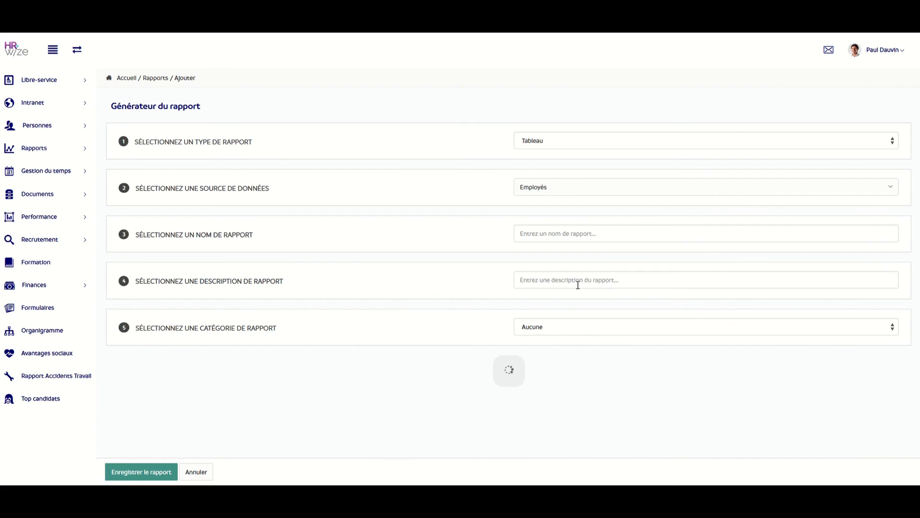
pyautogui.click(594, 235)
pyautogui.write('Mes employés')
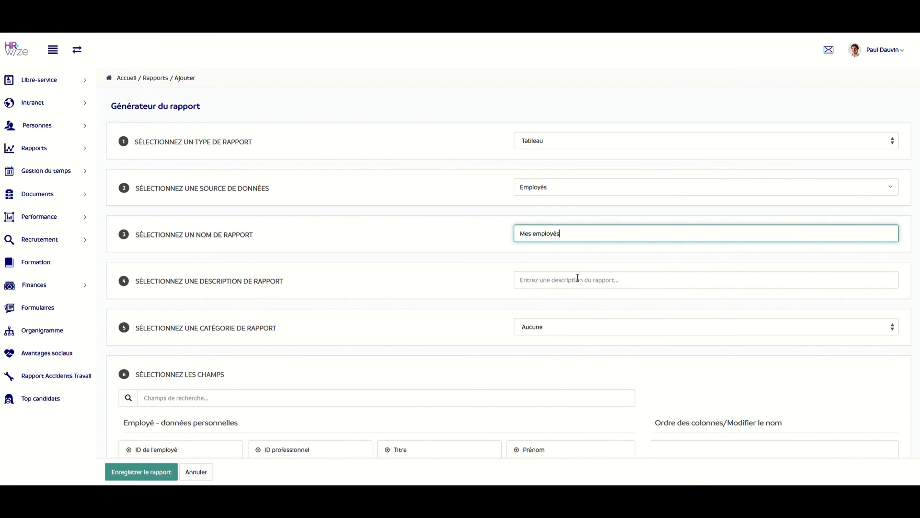
# Add the fields ID de l'employé, Prénom, Nom, Titre de l'emploi and Site to the report
pyautogui.scroll(-4, 577, 278)
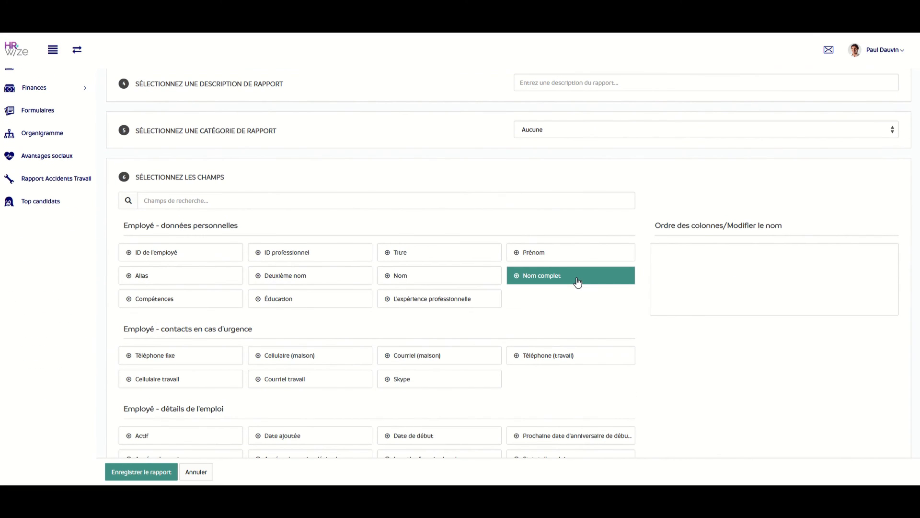
pyautogui.click(233, 253)
pyautogui.click(571, 252)
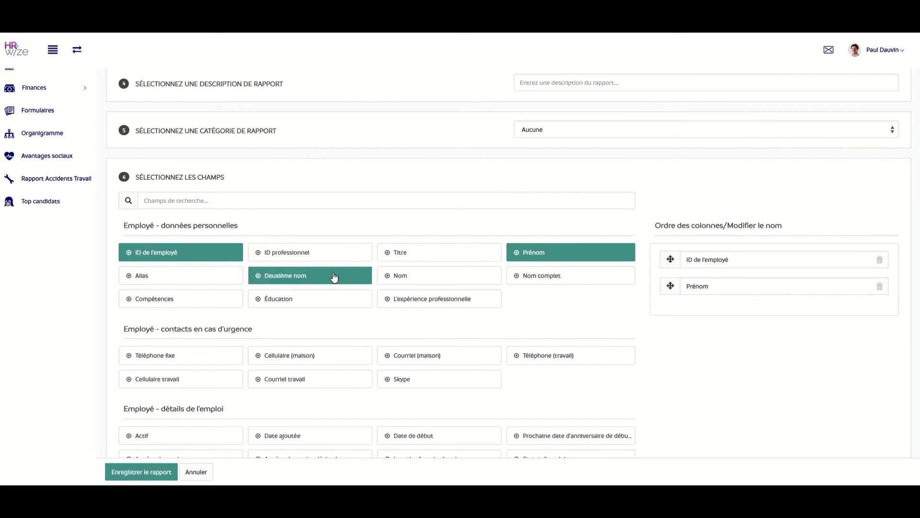
pyautogui.click(412, 275)
pyautogui.click(399, 203)
pyautogui.write('titre')
pyautogui.click(317, 308)
pyautogui.doubleClick(302, 202)
pyautogui.write('site')
pyautogui.click(201, 252)
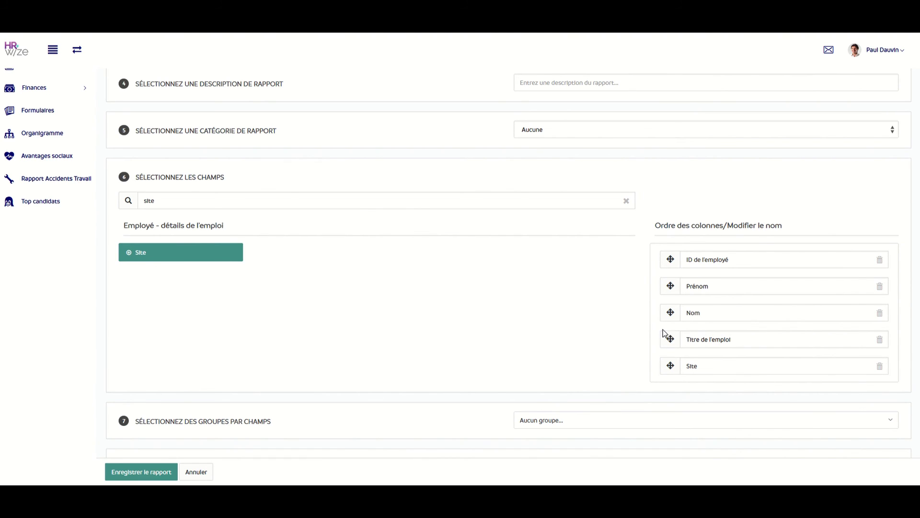
# Save the "Mes employés" report without grouping or aggregates and view it
pyautogui.scroll(-3, 664, 333)
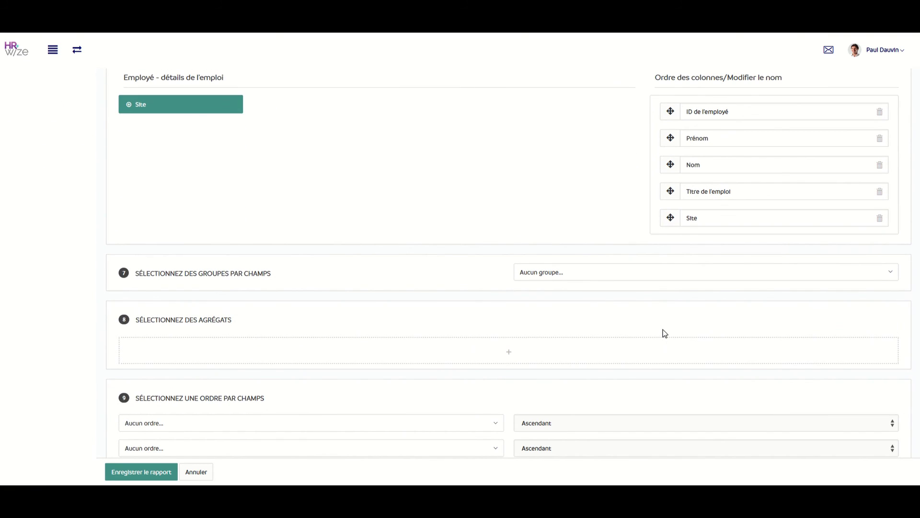
pyautogui.click(144, 475)
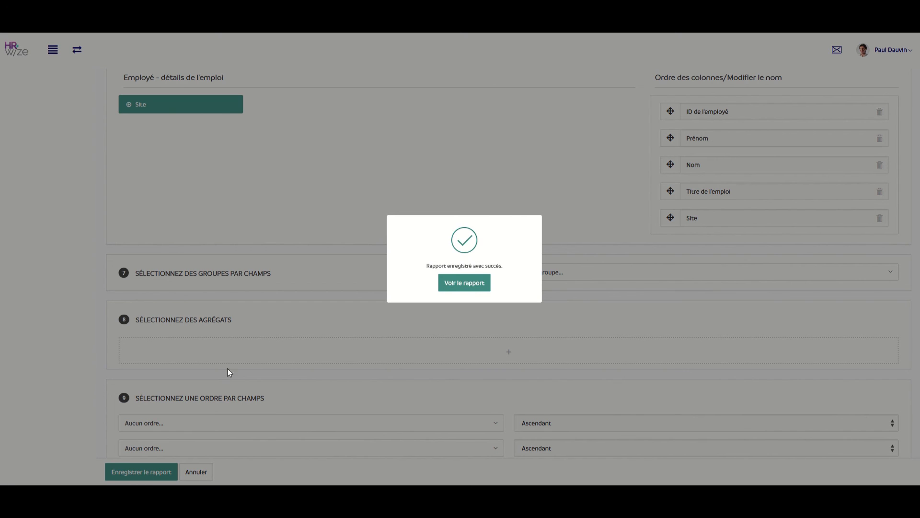
pyautogui.click(465, 283)
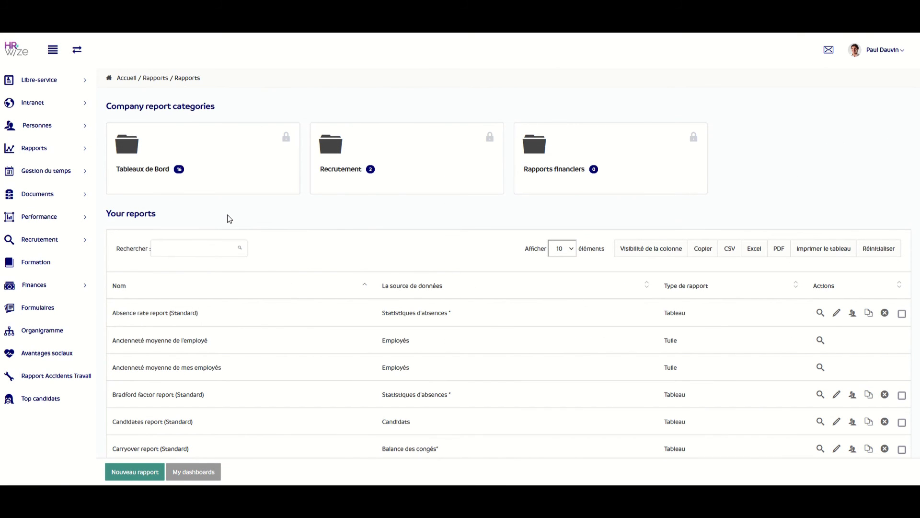
# Find the new report in the reports list with the search "mes" and open the sharing page of "Mes employés"
pyautogui.click(179, 252)
pyautogui.write('mes')
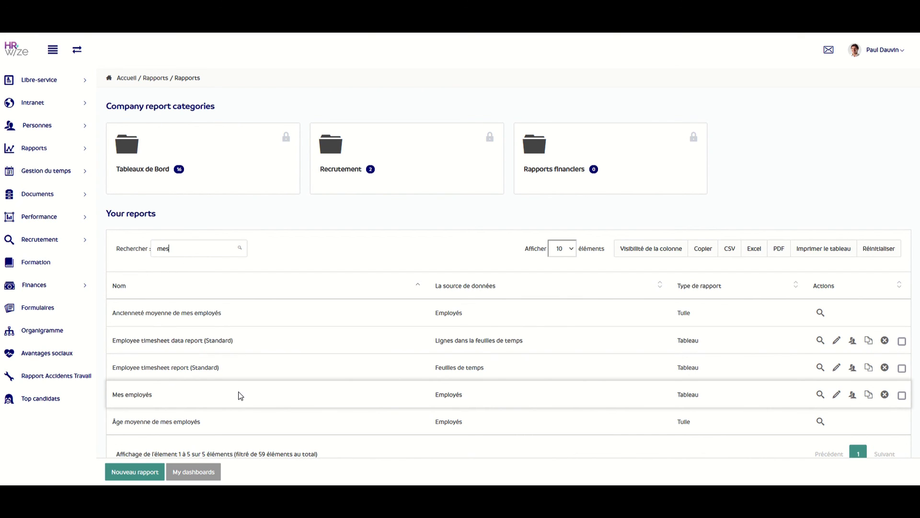
pyautogui.click(853, 395)
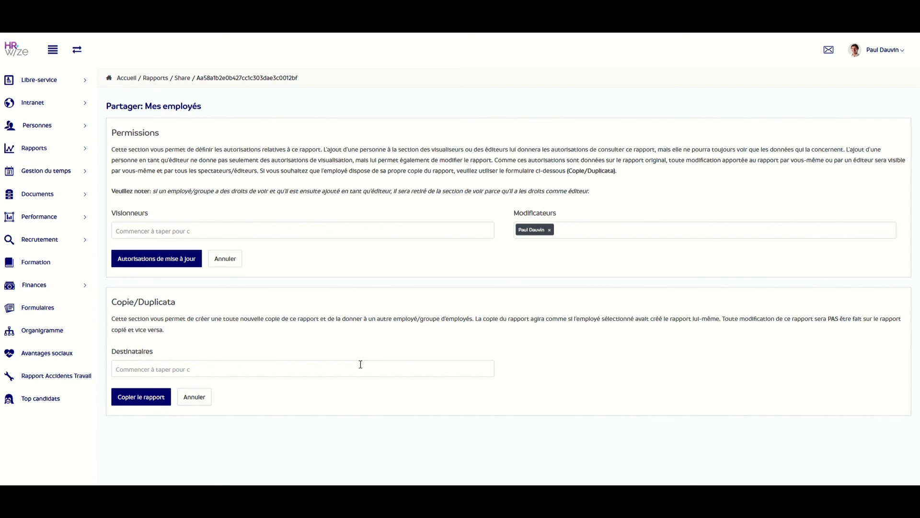
# Copy the "Mes employés" report to the Finances employee group as recipient
pyautogui.click(209, 373)
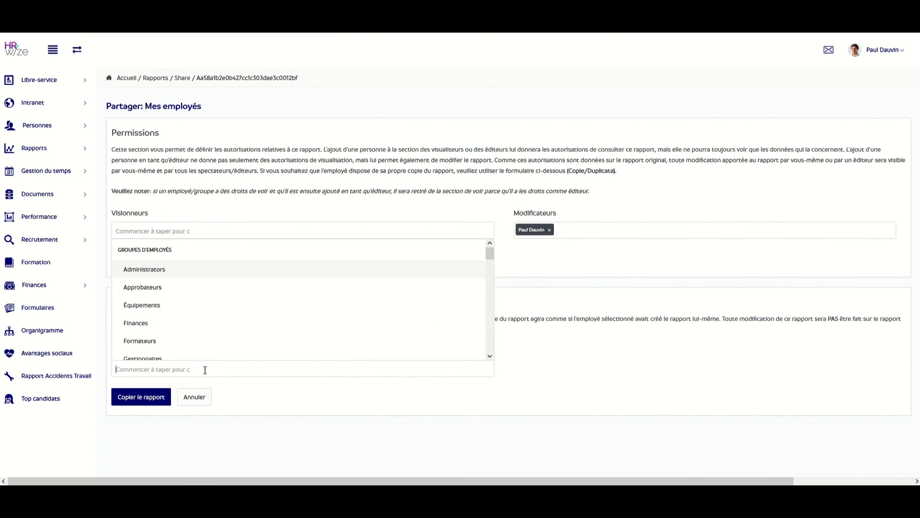
pyautogui.write('fin')
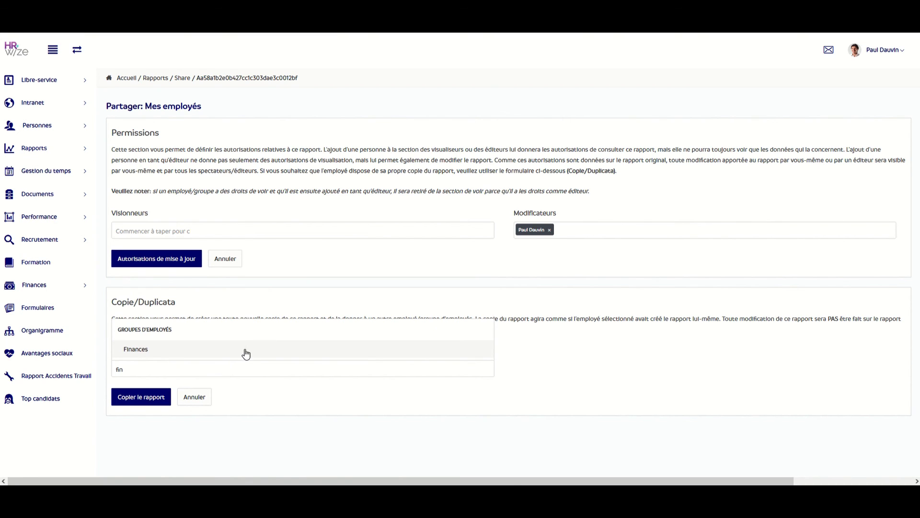
pyautogui.click(246, 353)
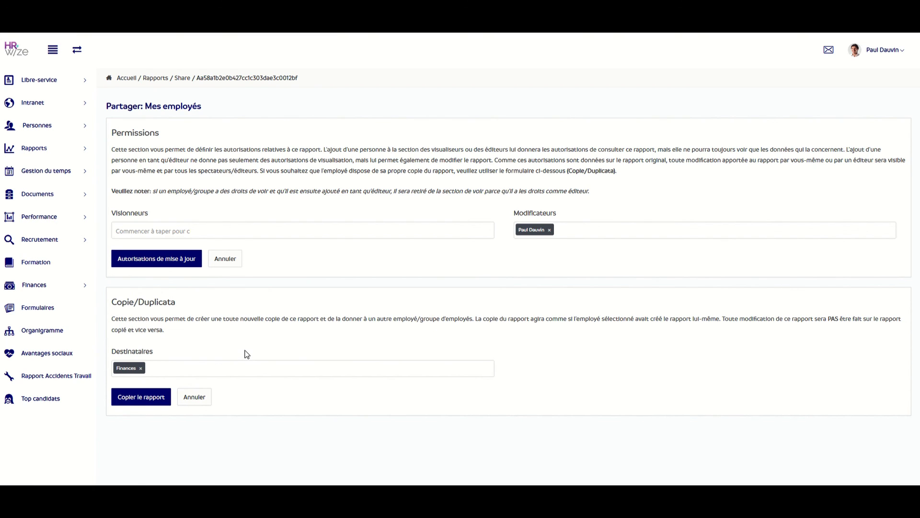
pyautogui.click(151, 405)
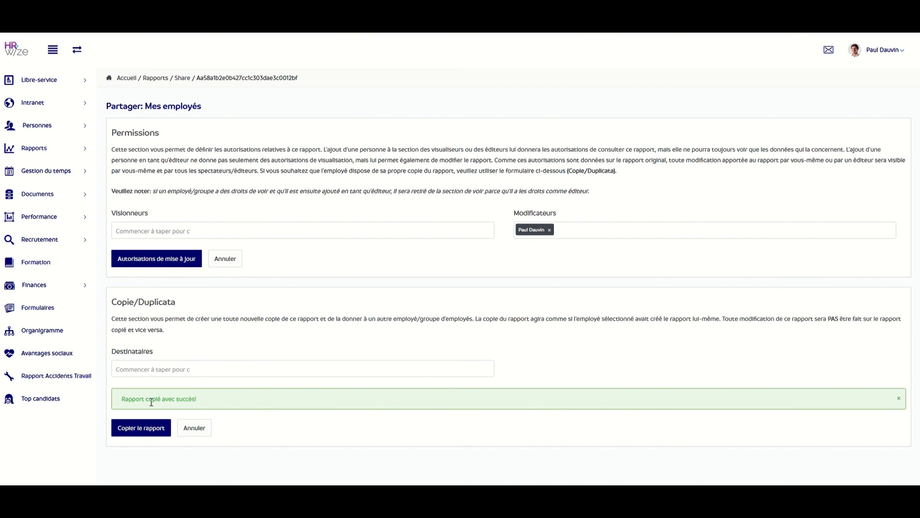